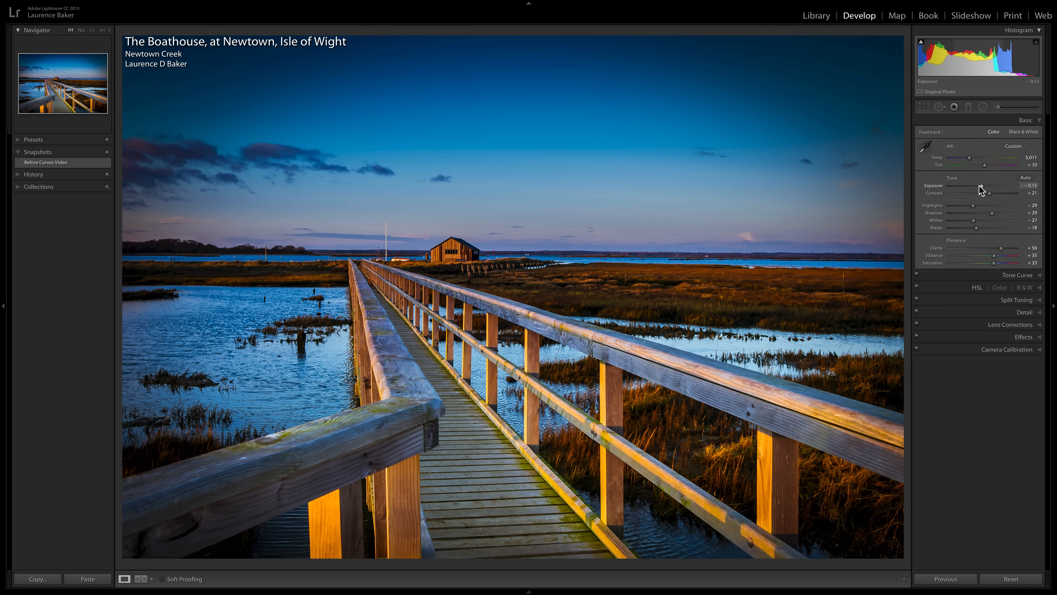
# Try the photo's exposure at the extremes of −5.00 and +5.00, undoing each change.
pyautogui.moveTo(981, 186); pyautogui.dragTo(914, 195)
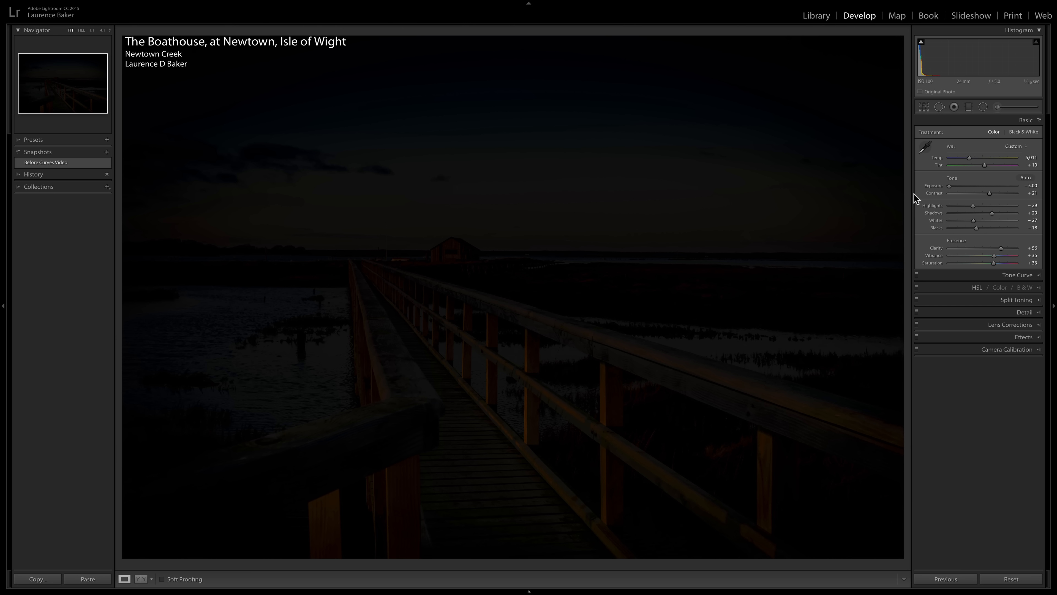
pyautogui.press('super+z')
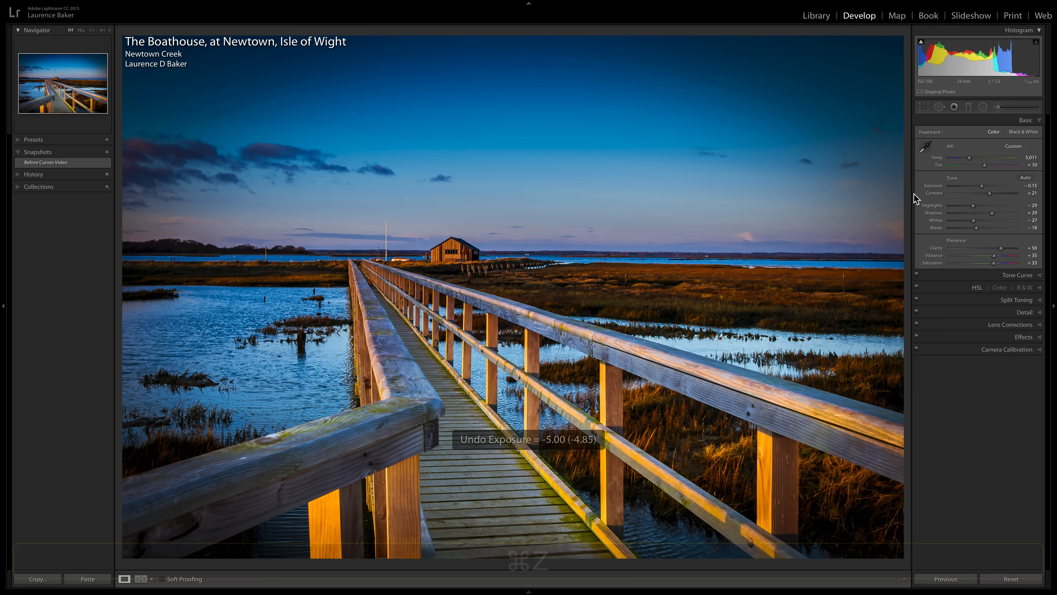
pyautogui.moveTo(984, 189); pyautogui.dragTo(1028, 185)
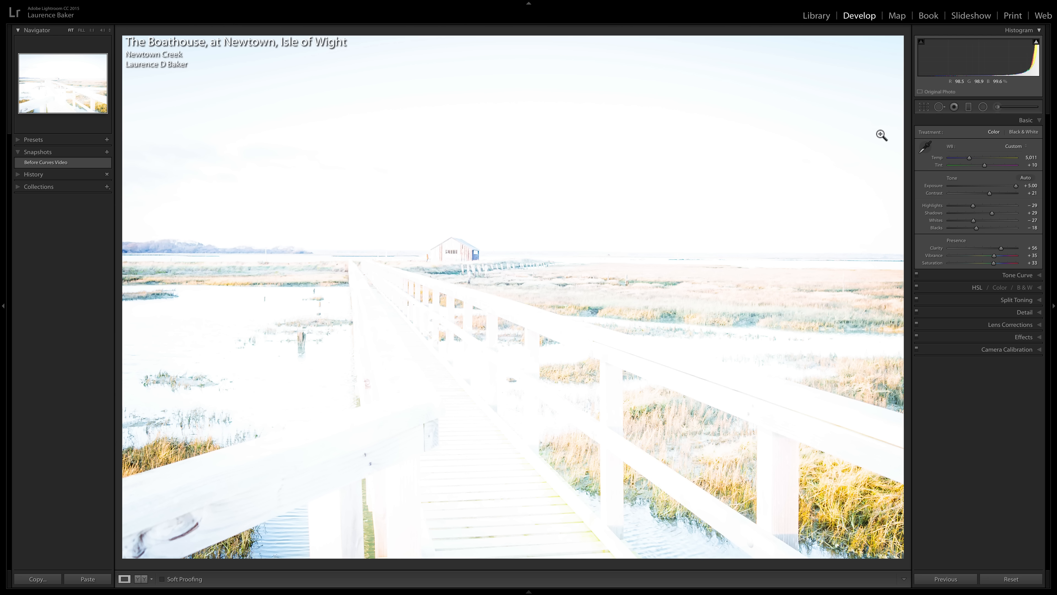
pyautogui.press('super')
pyautogui.press('super+z')
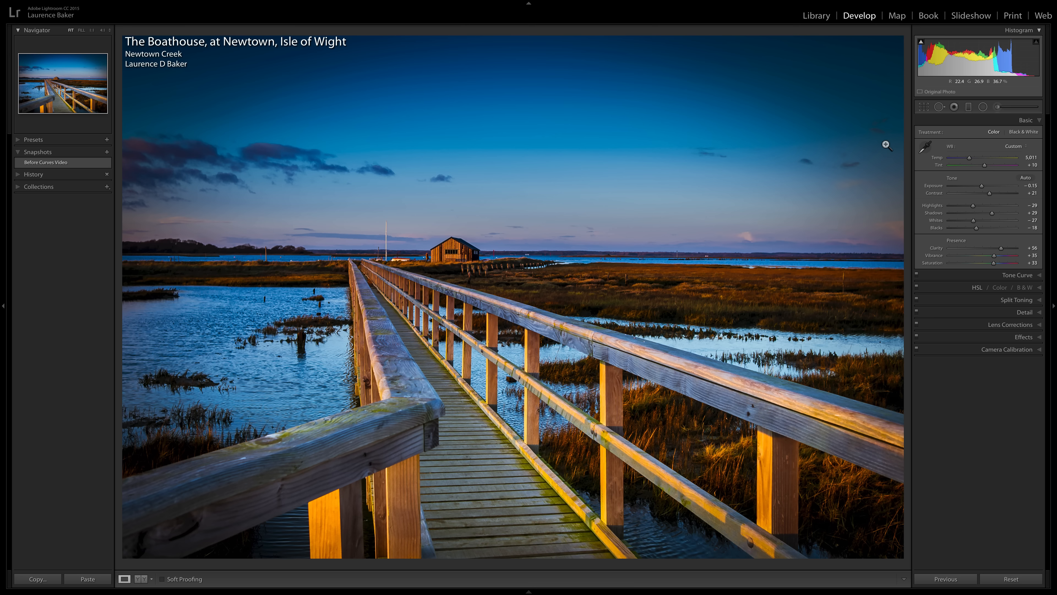
# Turn Solo Mode off, expand Lens Corrections alongside Tone Curve, re-enable Solo Mode, and leave only Tone Curve expanded.
pyautogui.click(957, 275)
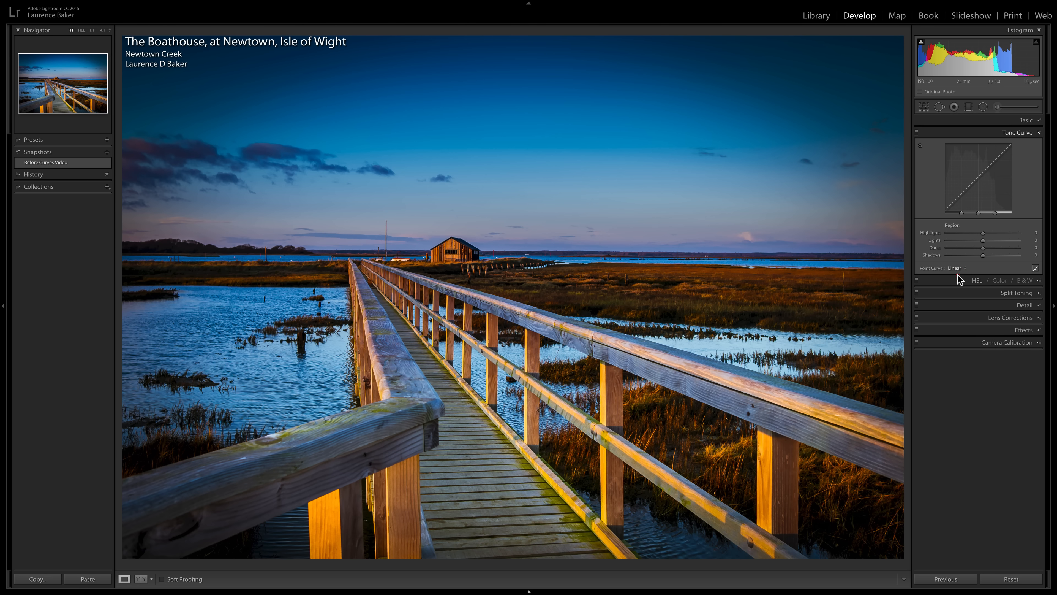
pyautogui.rightClick(960, 279)
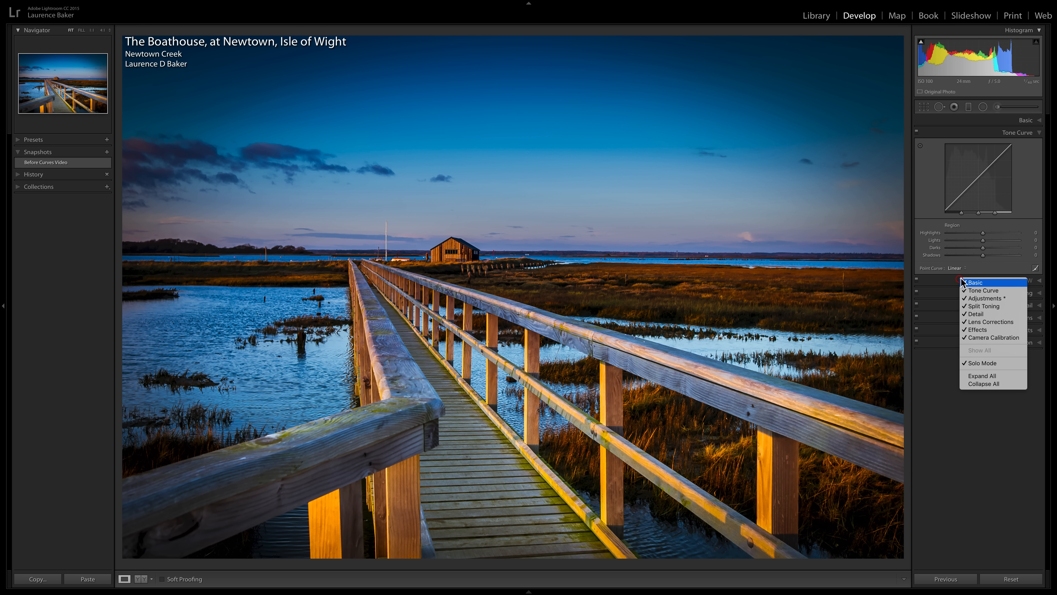
pyautogui.click(975, 363)
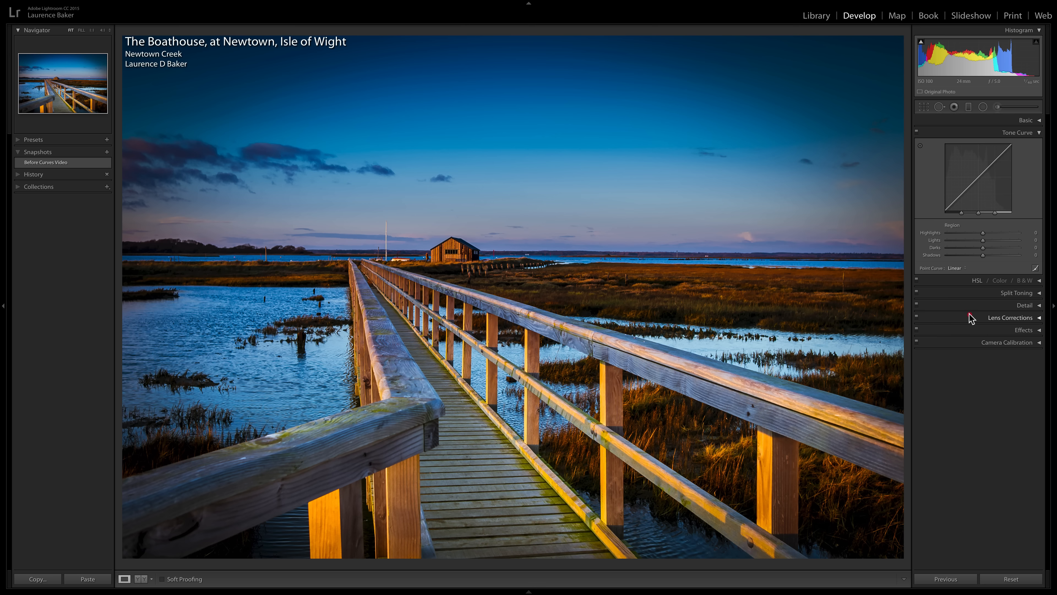
pyautogui.click(970, 318)
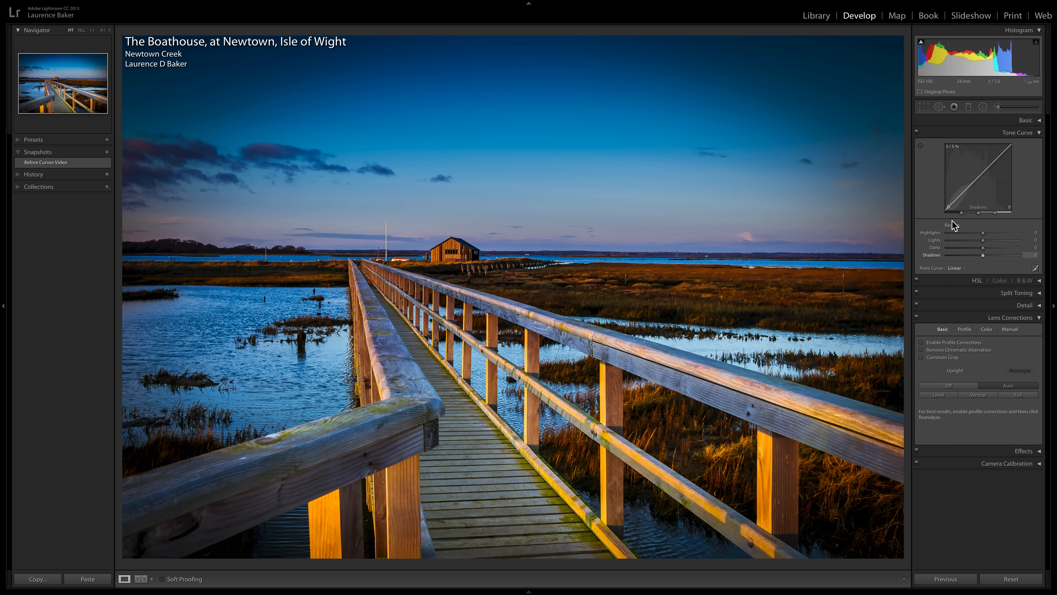
pyautogui.rightClick(964, 316)
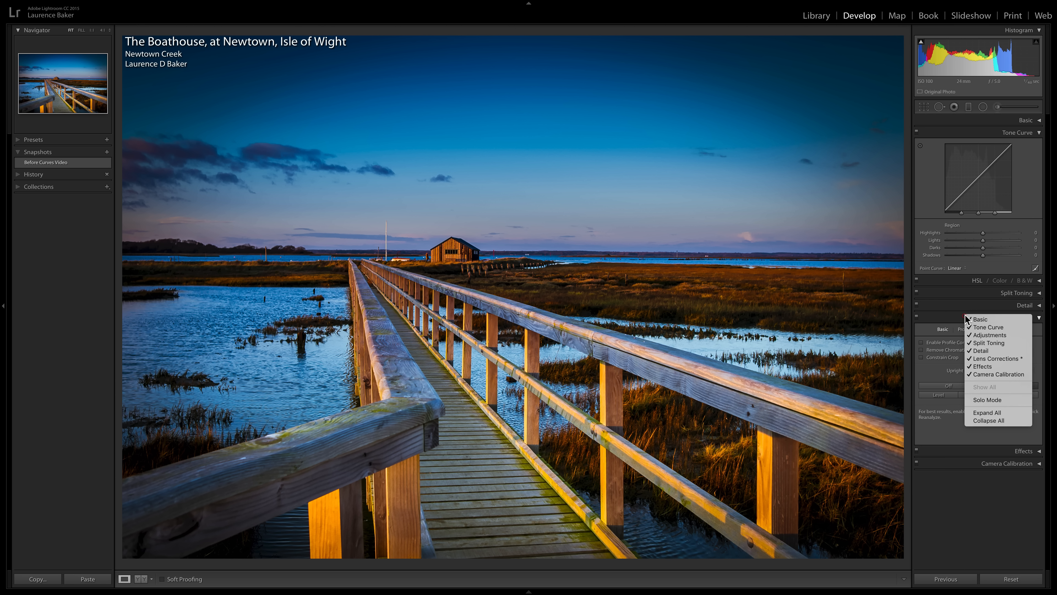
pyautogui.click(988, 400)
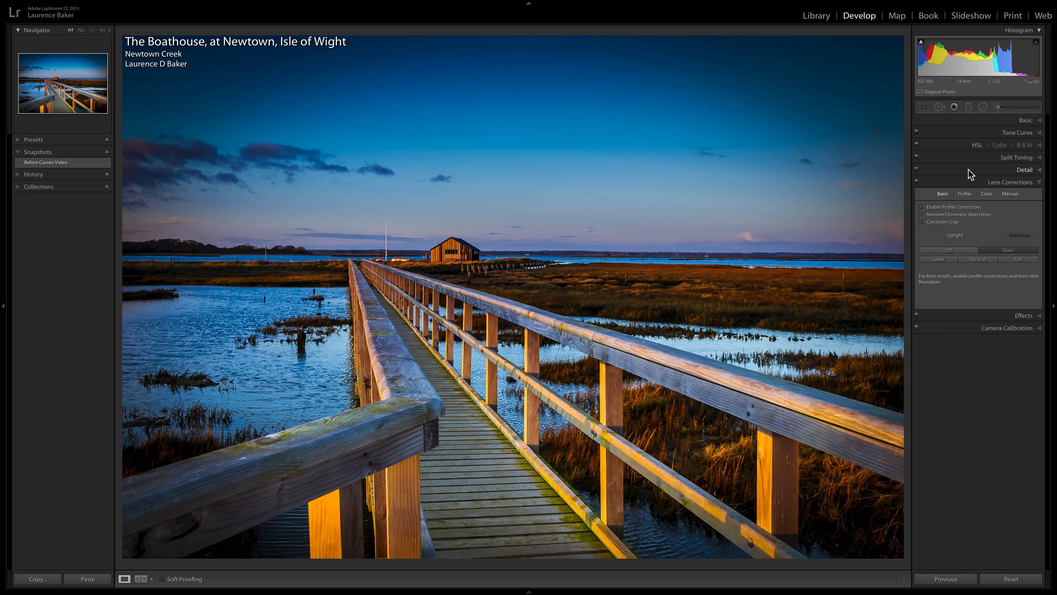
pyautogui.click(971, 134)
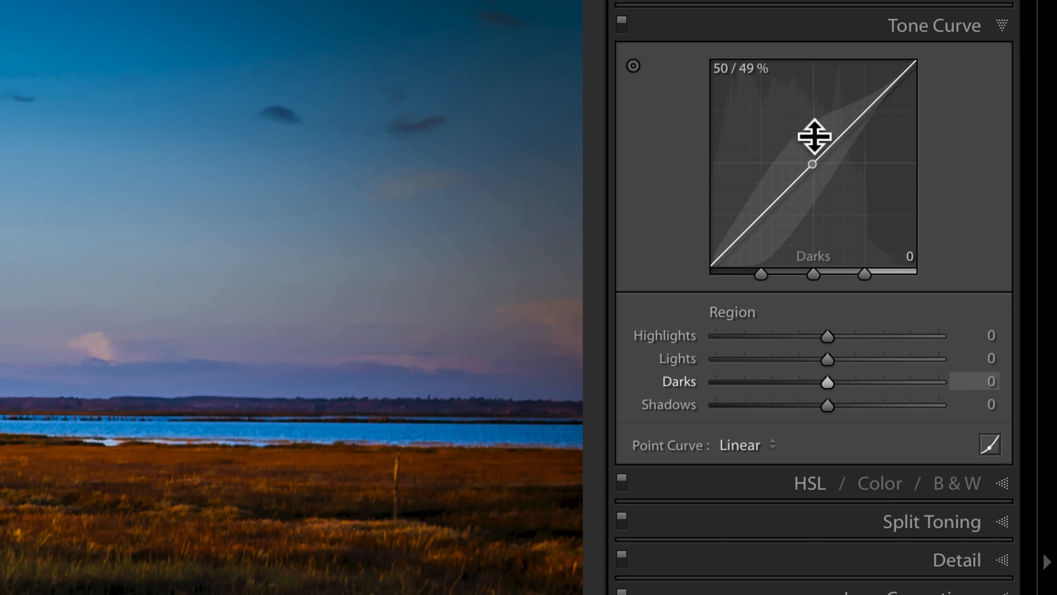
# Try the parametric tone curve with Lights +17, Darks −10 and Shadows +59, and reset all curve settings.
pyautogui.moveTo(862, 115); pyautogui.dragTo(861, 101)
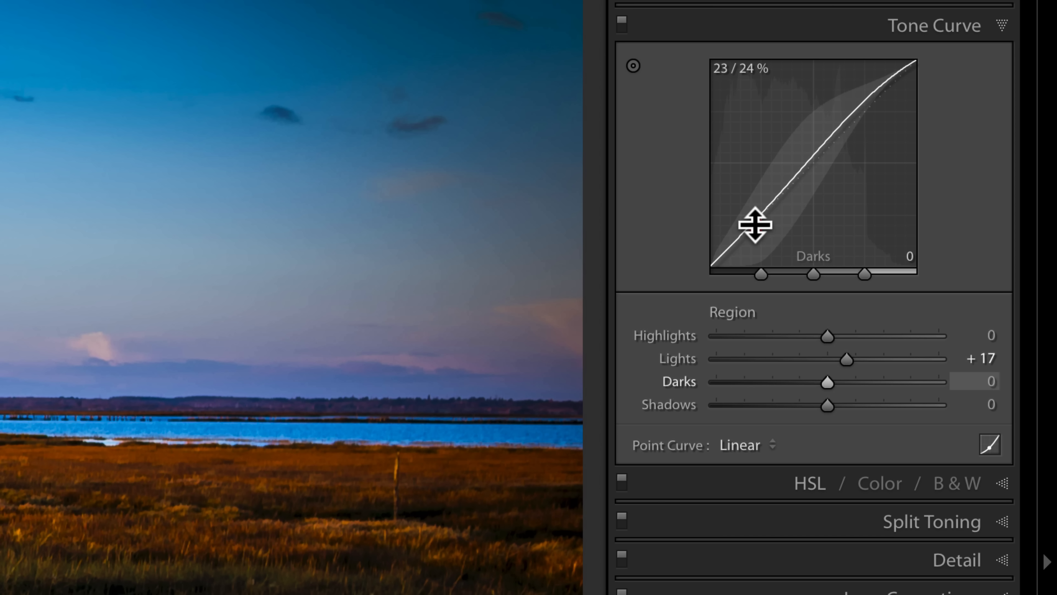
pyautogui.moveTo(755, 225); pyautogui.dragTo(755, 234)
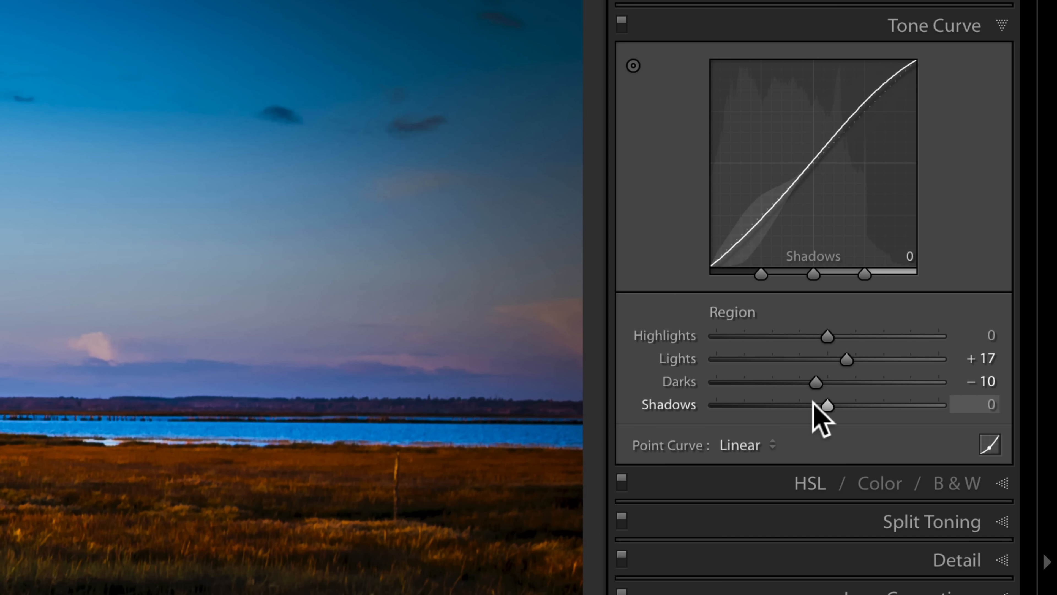
pyautogui.moveTo(815, 401); pyautogui.dragTo(889, 401)
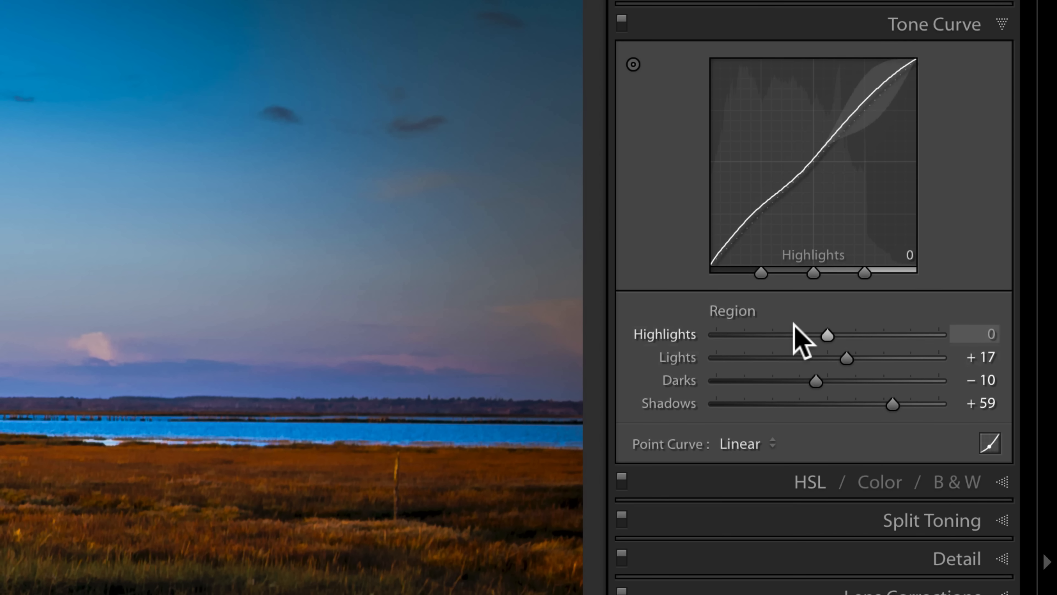
pyautogui.scroll(1, 867, 275)
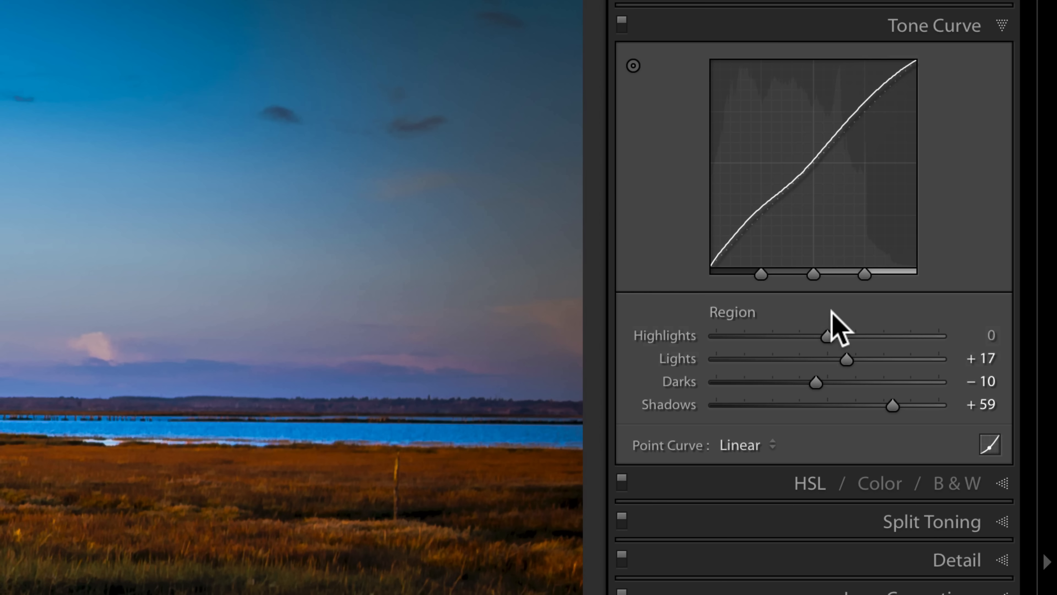
pyautogui.rightClick(746, 171)
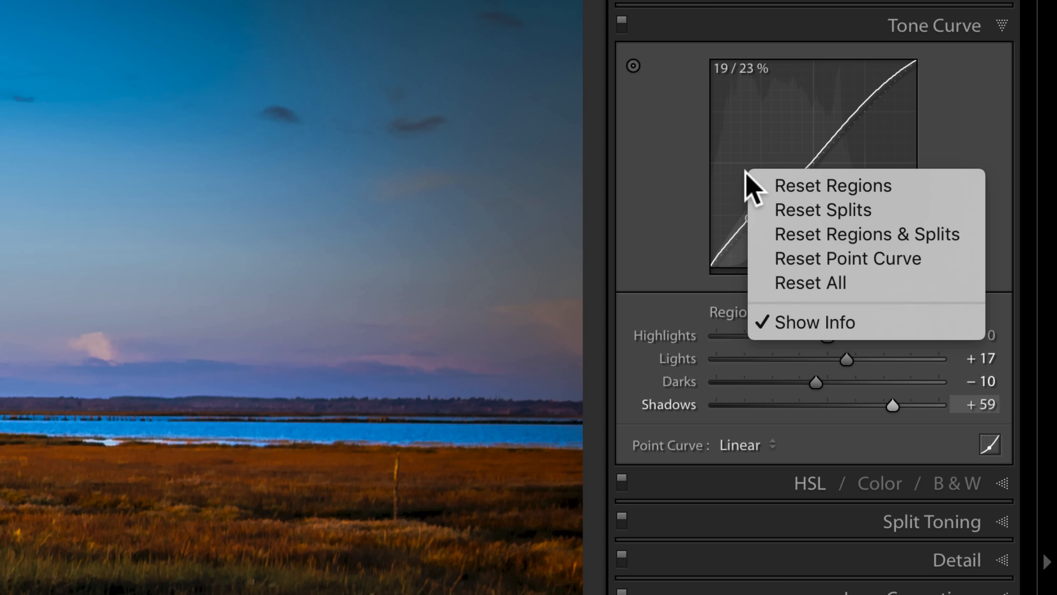
pyautogui.click(772, 282)
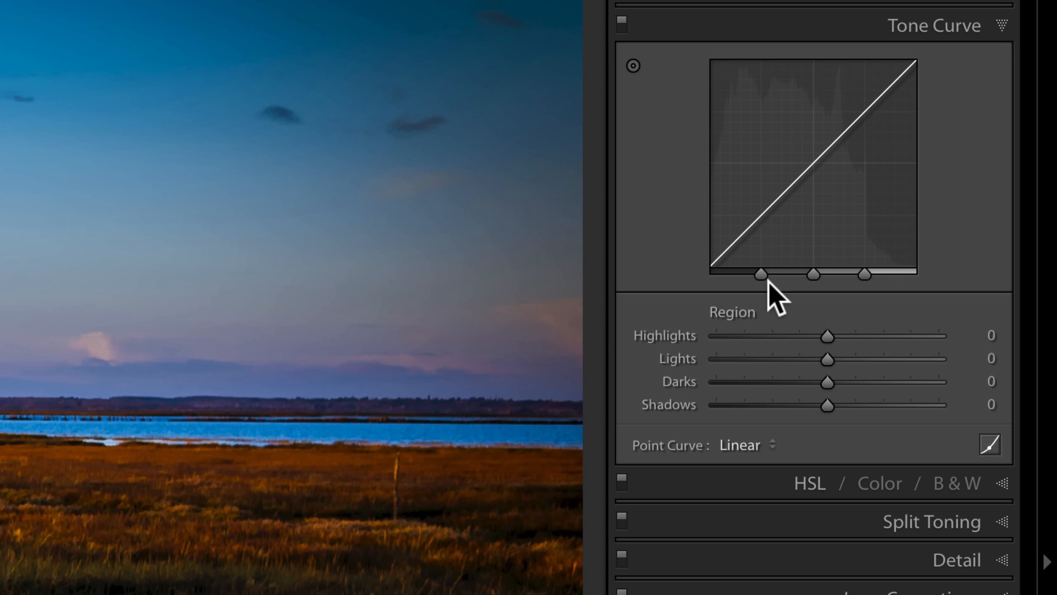
# Try a wider shadow range on the tone curve with Shadows at +22 and +60, and reset the regions and splits.
pyautogui.moveTo(762, 276); pyautogui.dragTo(792, 278)
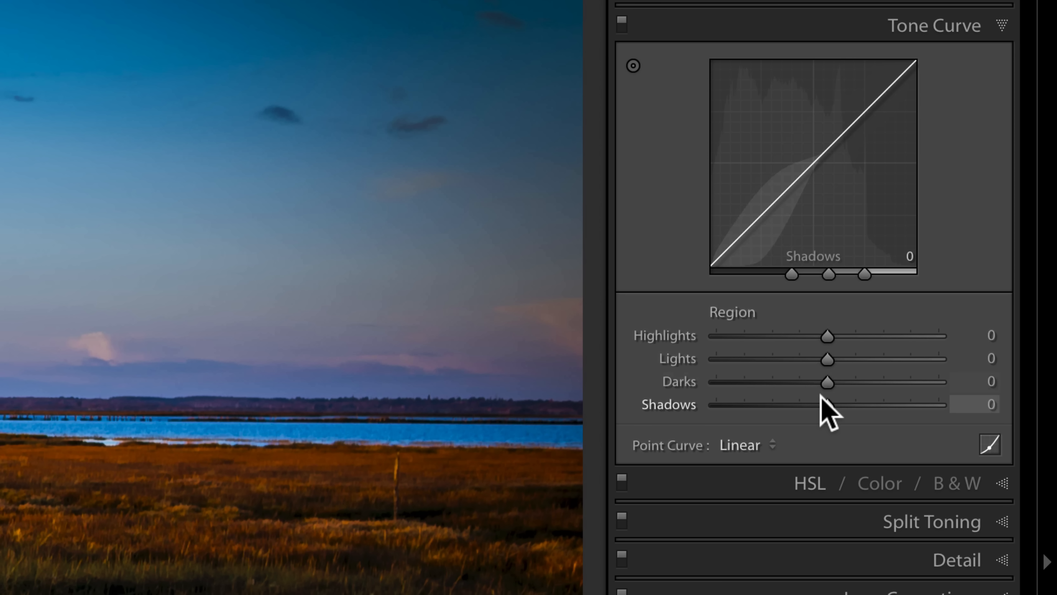
pyautogui.moveTo(823, 403); pyautogui.dragTo(850, 406)
pyautogui.moveTo(785, 277)
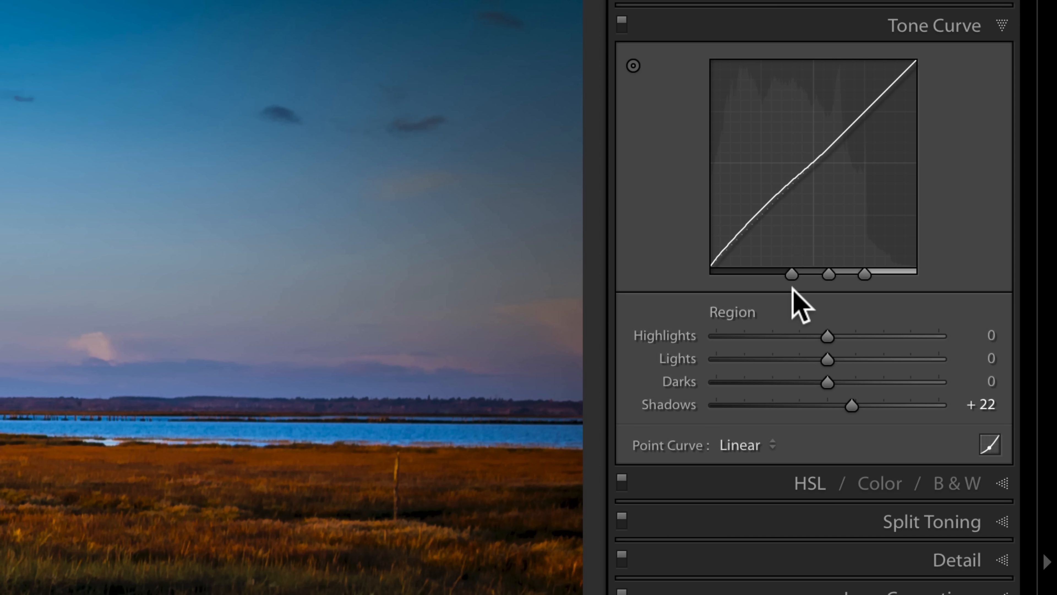
pyautogui.moveTo(853, 404); pyautogui.dragTo(893, 404)
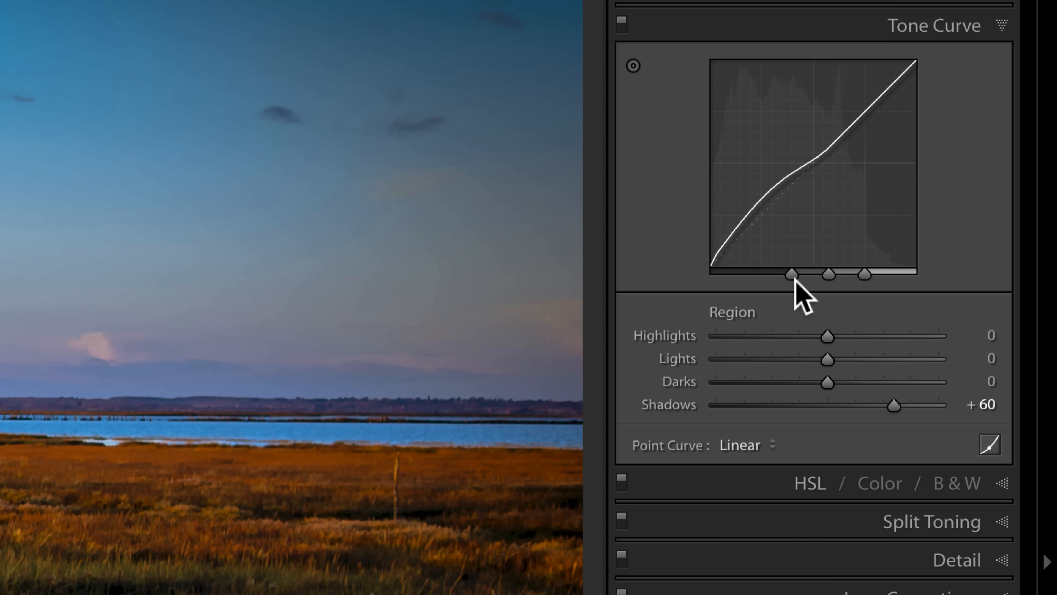
pyautogui.rightClick(757, 111)
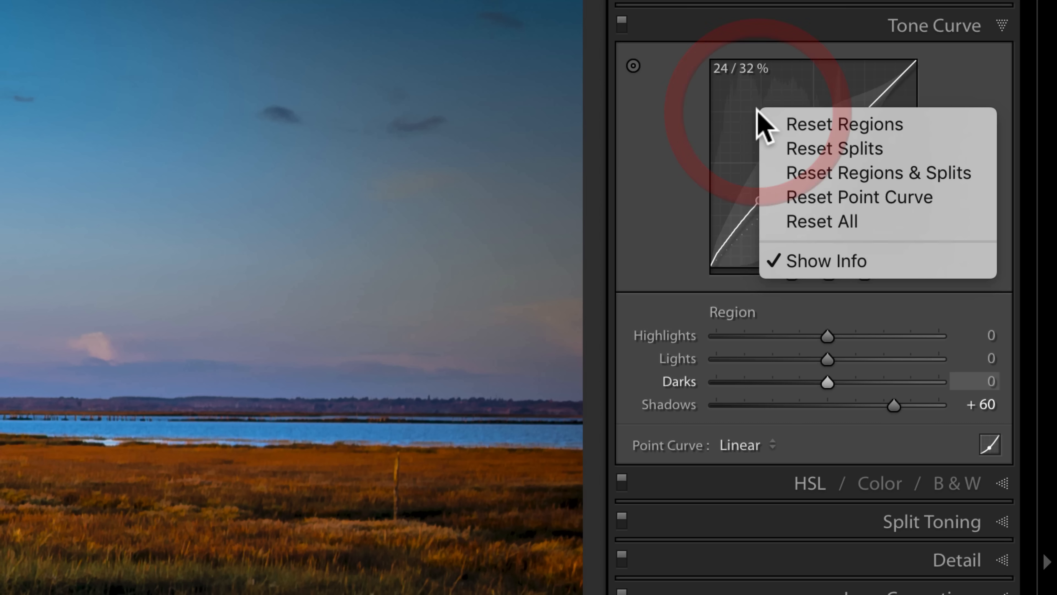
pyautogui.click(777, 123)
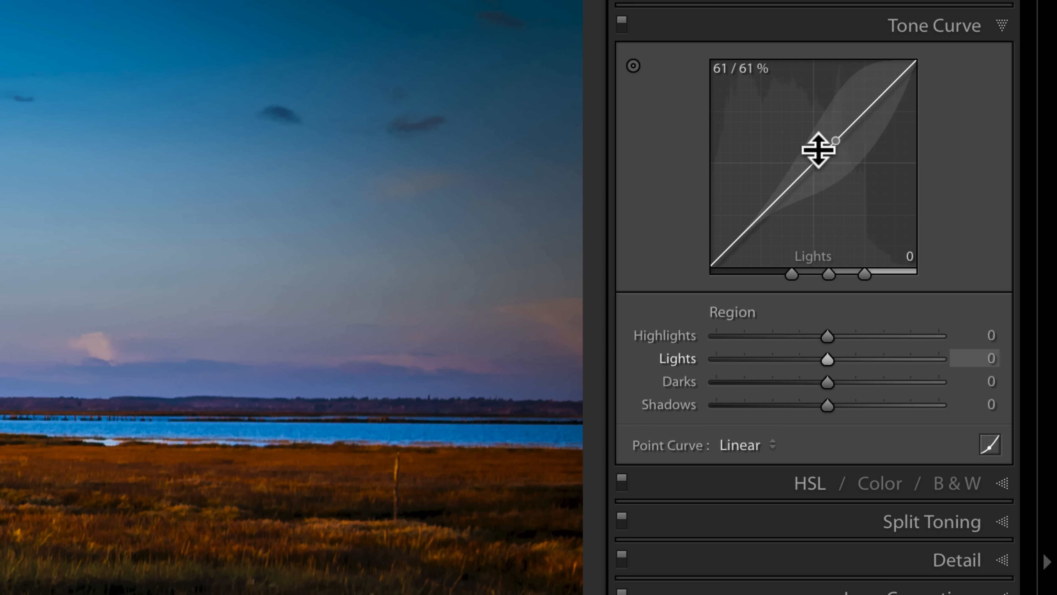
pyautogui.rightClick(765, 157)
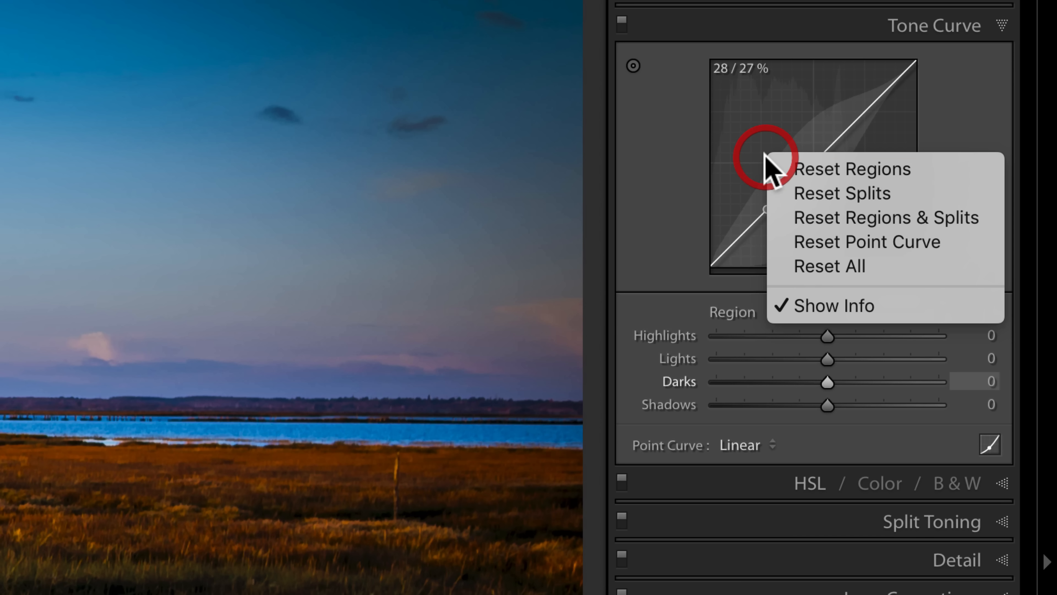
pyautogui.click(786, 193)
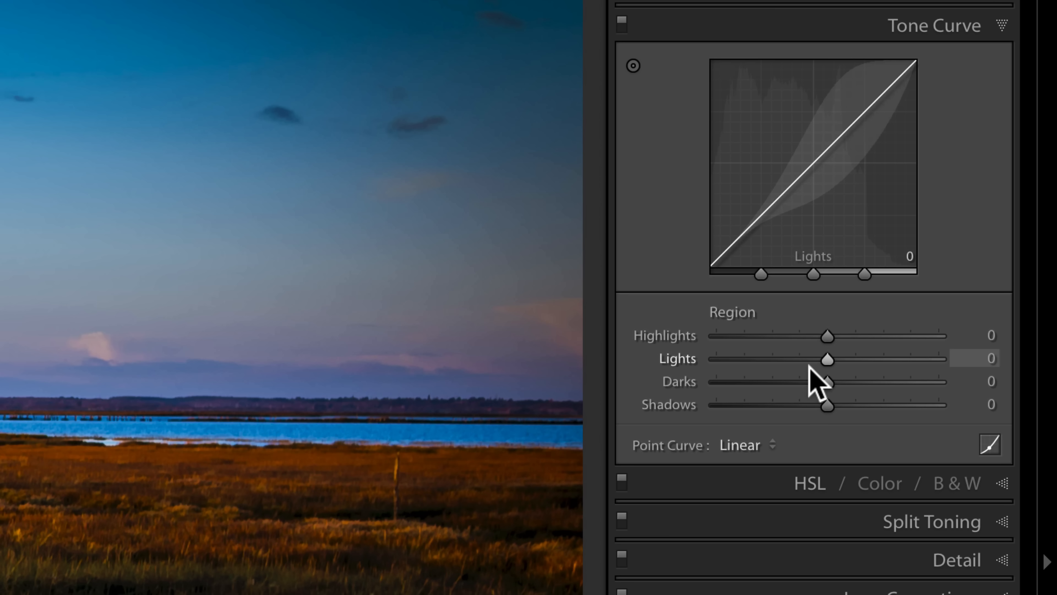
# Try a narrower shadow range and a lower midtone split with Shadows at +86, and reset the regions and splits.
pyautogui.moveTo(750, 276); pyautogui.dragTo(726, 276)
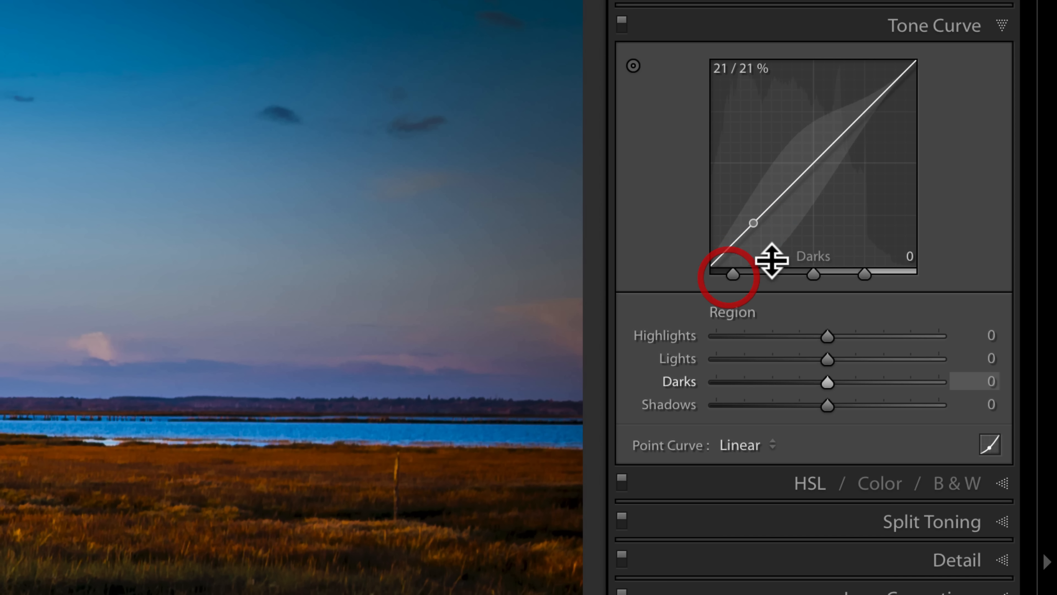
pyautogui.moveTo(814, 274); pyautogui.dragTo(787, 274)
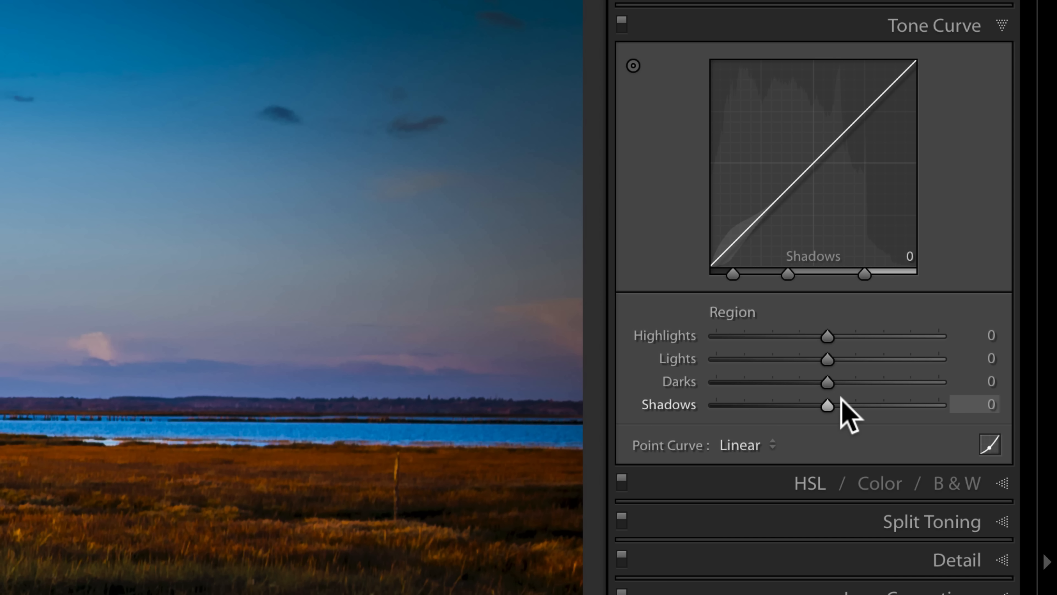
pyautogui.moveTo(828, 405); pyautogui.dragTo(923, 406)
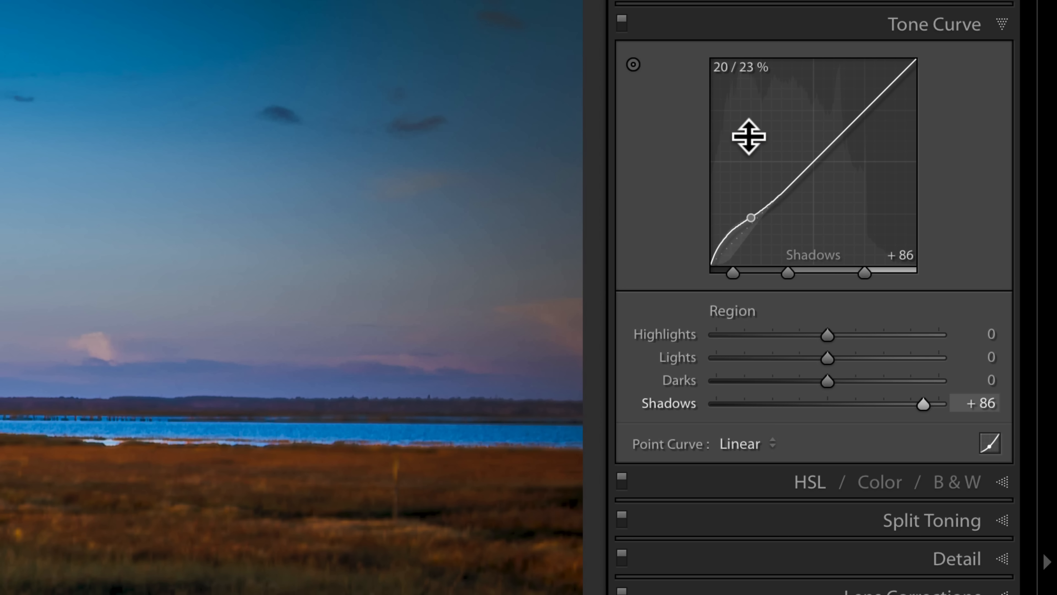
pyautogui.rightClick(760, 126)
pyautogui.click(785, 139)
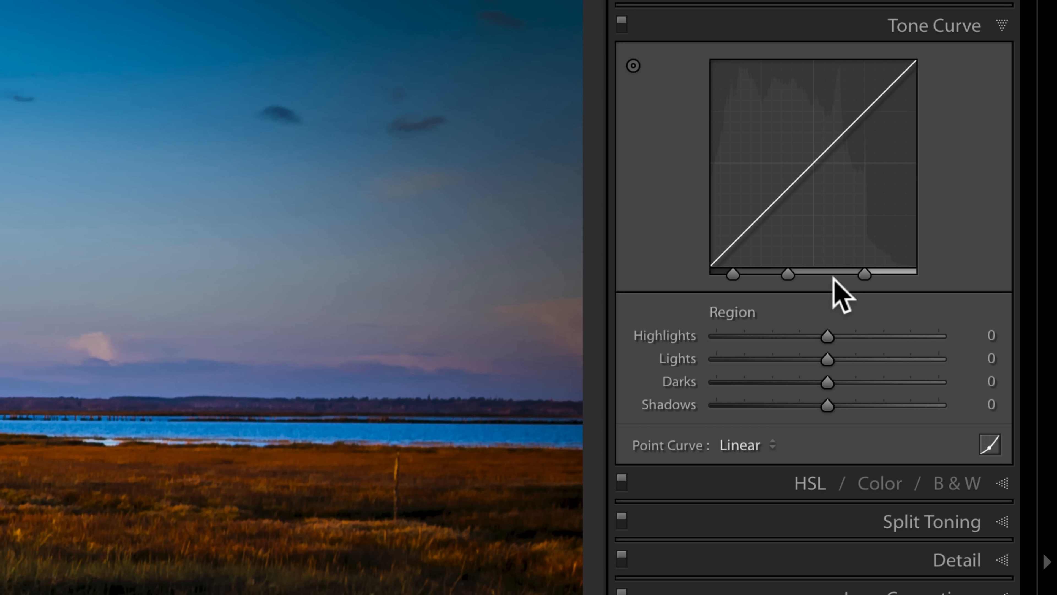
pyautogui.rightClick(752, 145)
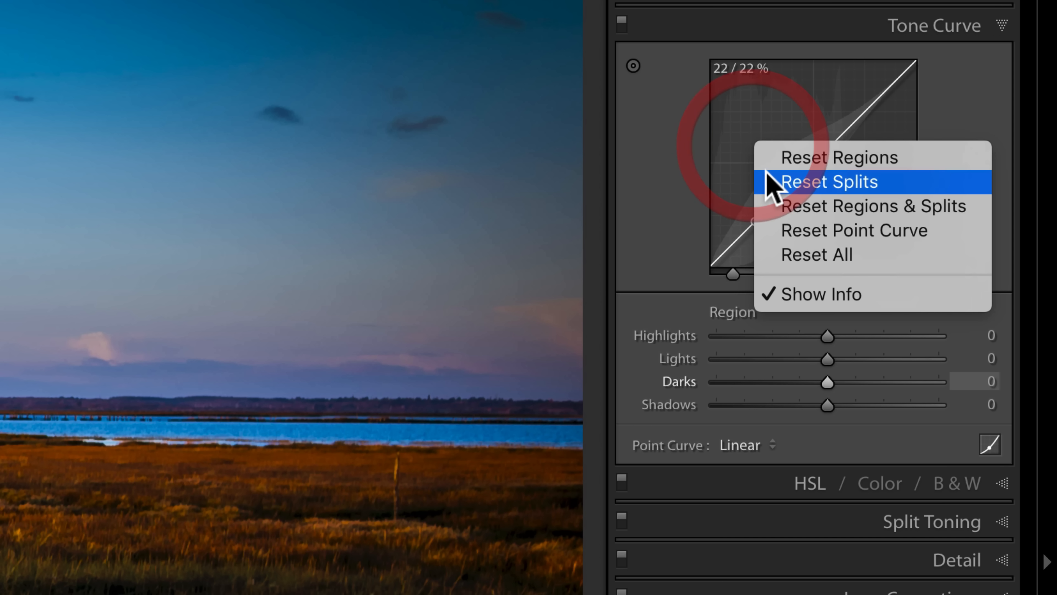
pyautogui.click(773, 182)
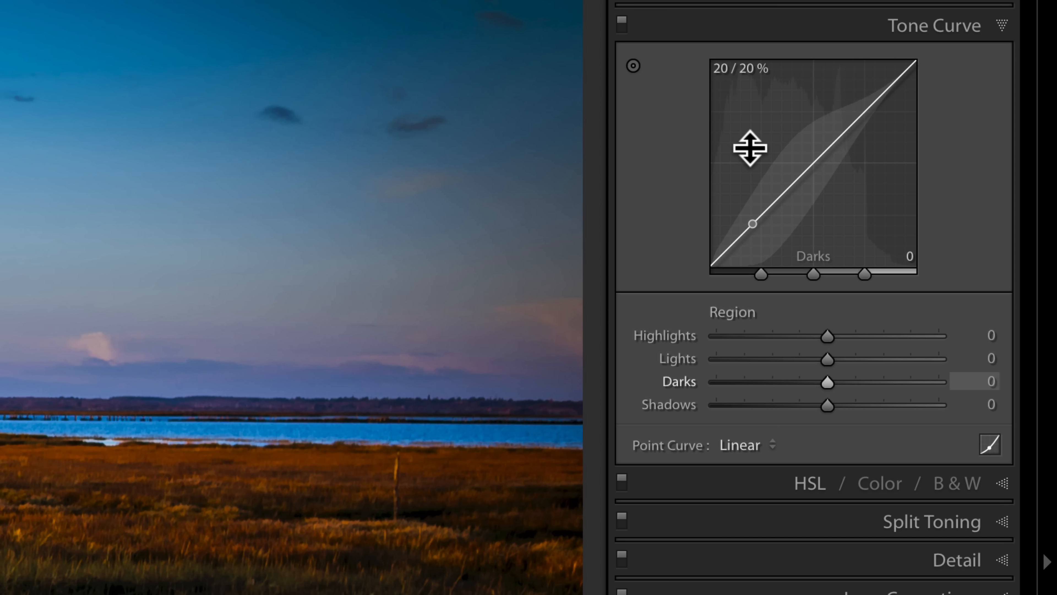
# Try the extreme curve with Darks +100 and Lights −100, and reset the tone curve to linear.
pyautogui.moveTo(798, 175); pyautogui.dragTo(795, 131)
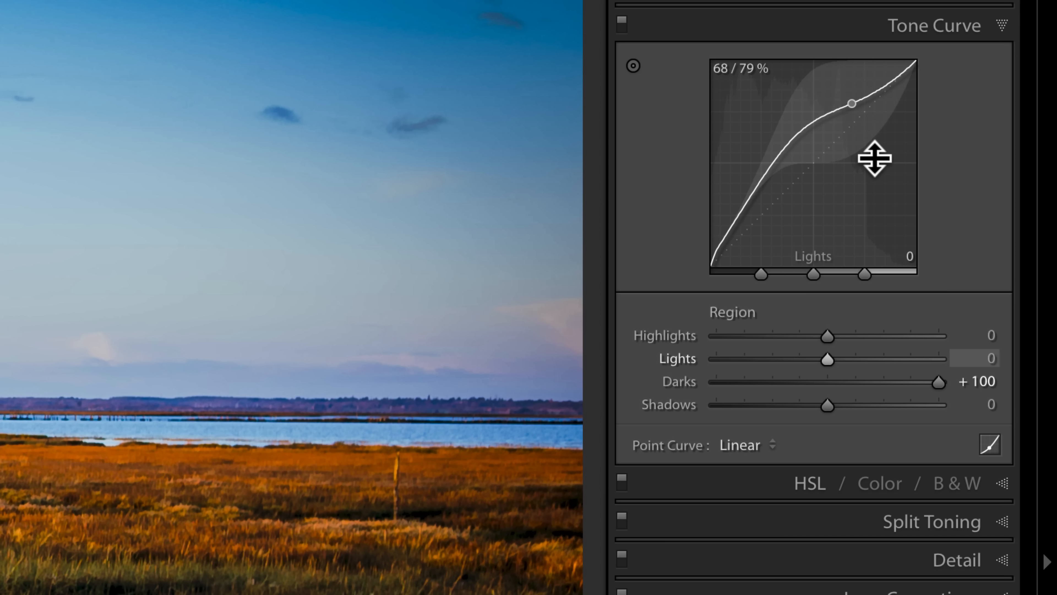
pyautogui.moveTo(857, 102); pyautogui.dragTo(856, 147)
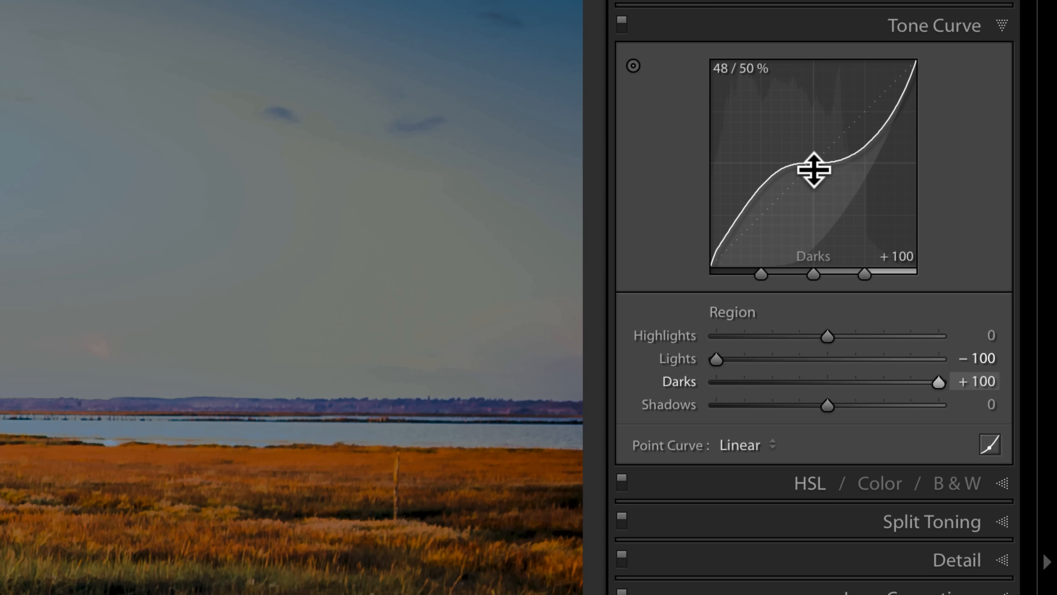
pyautogui.rightClick(787, 119)
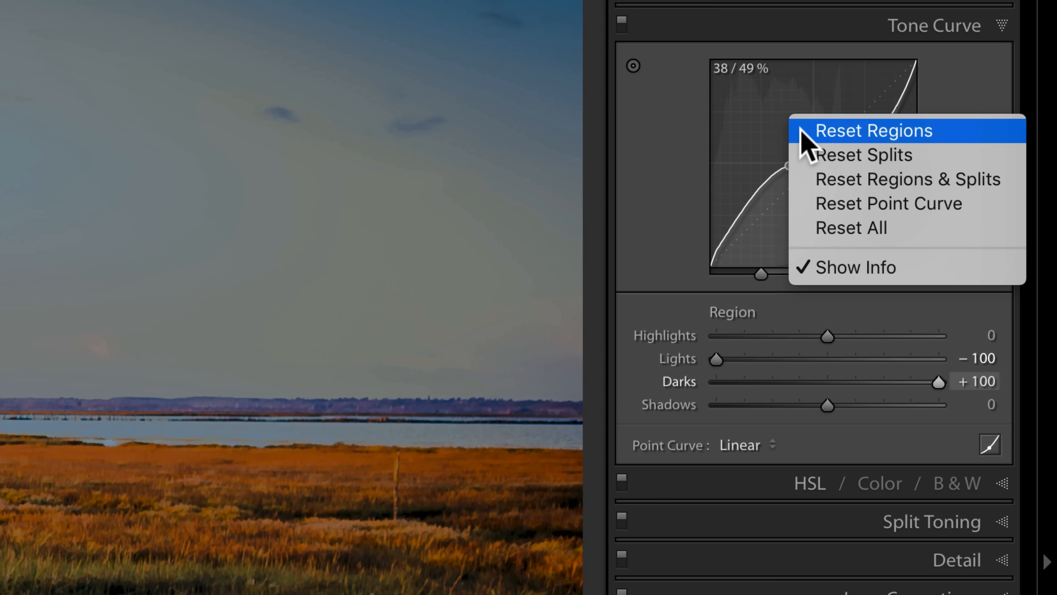
pyautogui.click(831, 221)
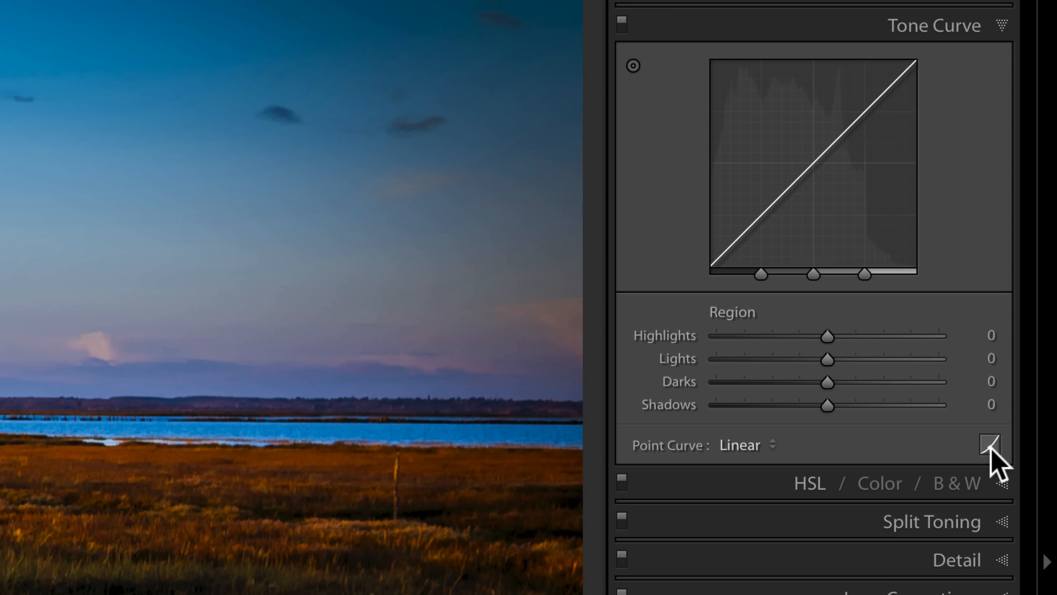
# Switch the tone curve from region adjustments to point curve editing.
pyautogui.click(990, 444)
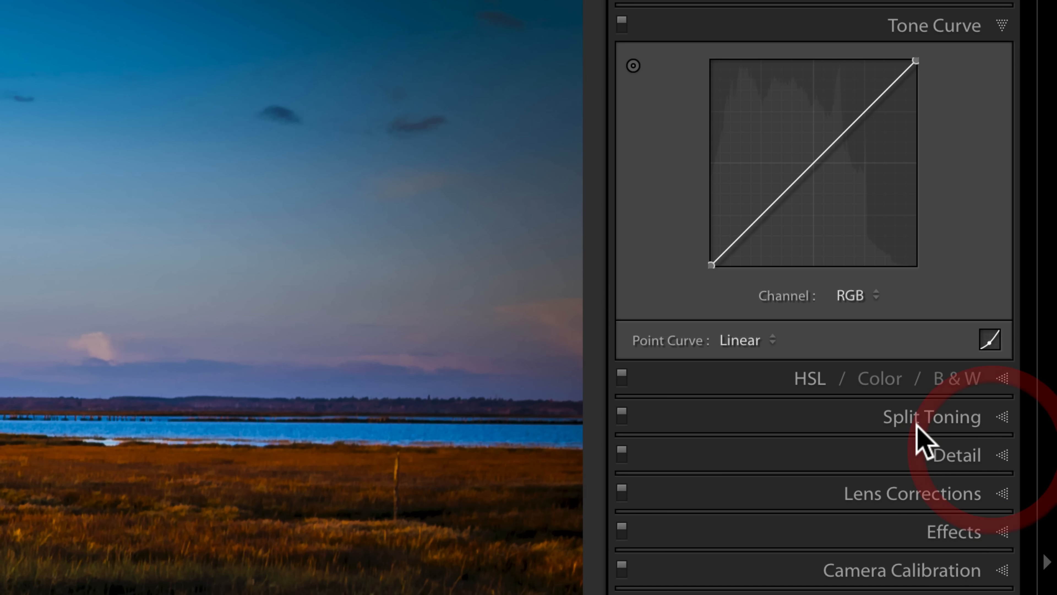
# Return the tone curve to region adjustments and reset all of its settings.
pyautogui.click(989, 341)
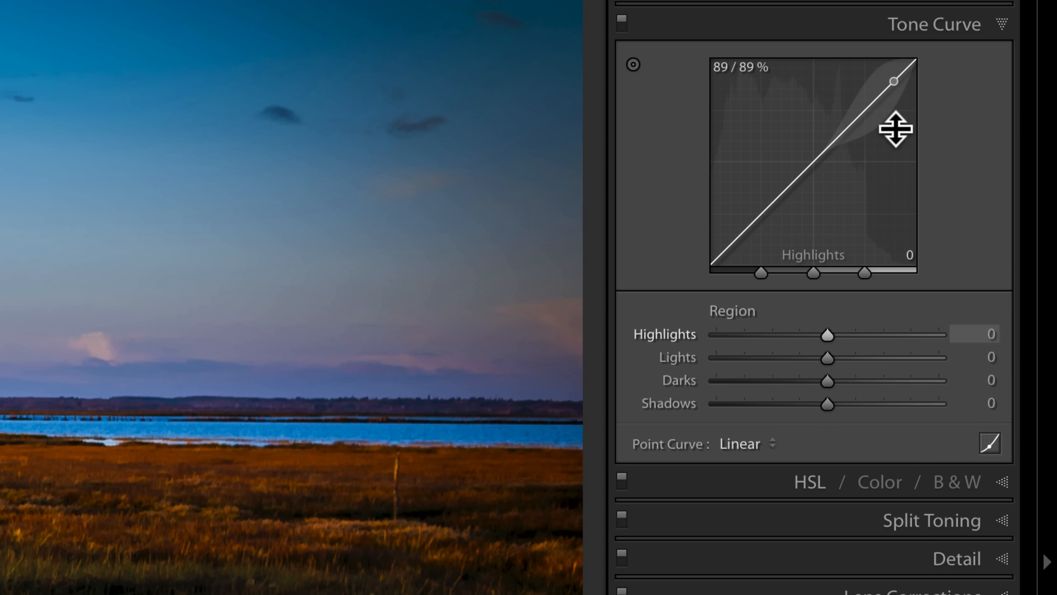
pyautogui.rightClick(762, 148)
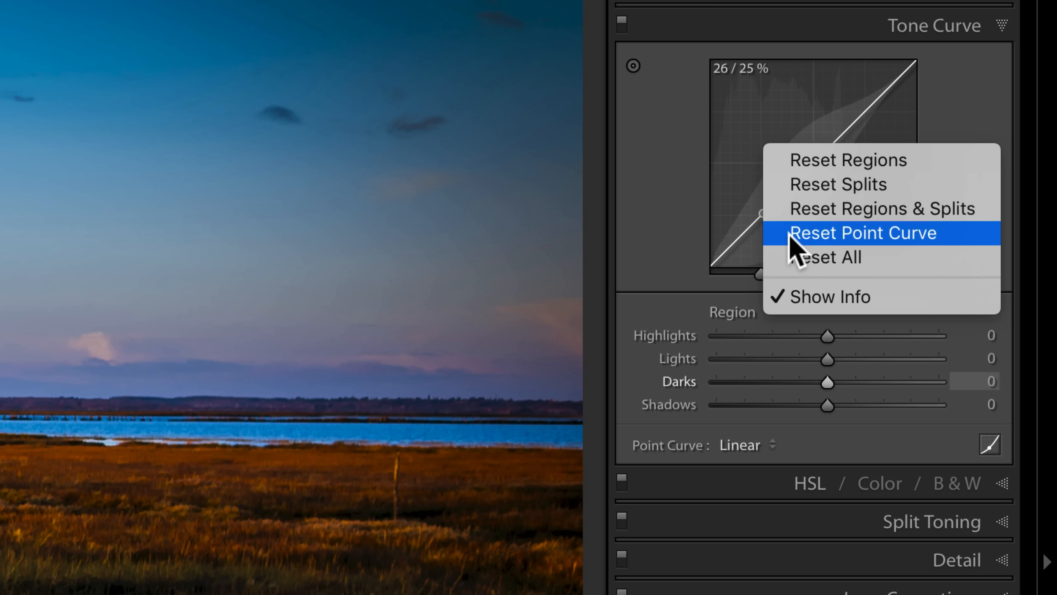
pyautogui.click(795, 255)
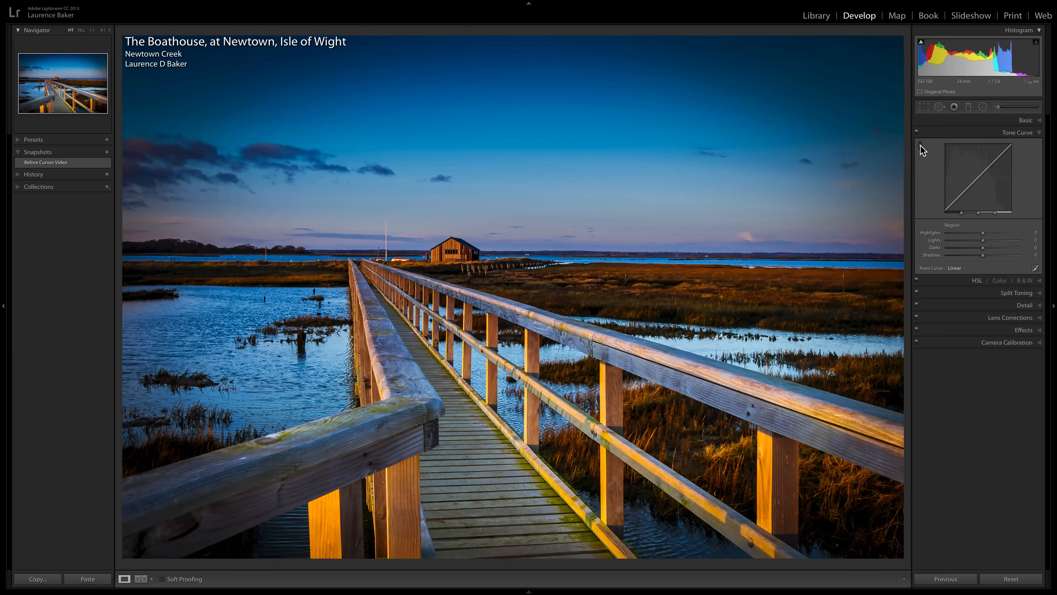
# Try targeted adjustments directly on the photo with Darks −35 and Lights +28, and reset the whole tone curve.
pyautogui.click(921, 146)
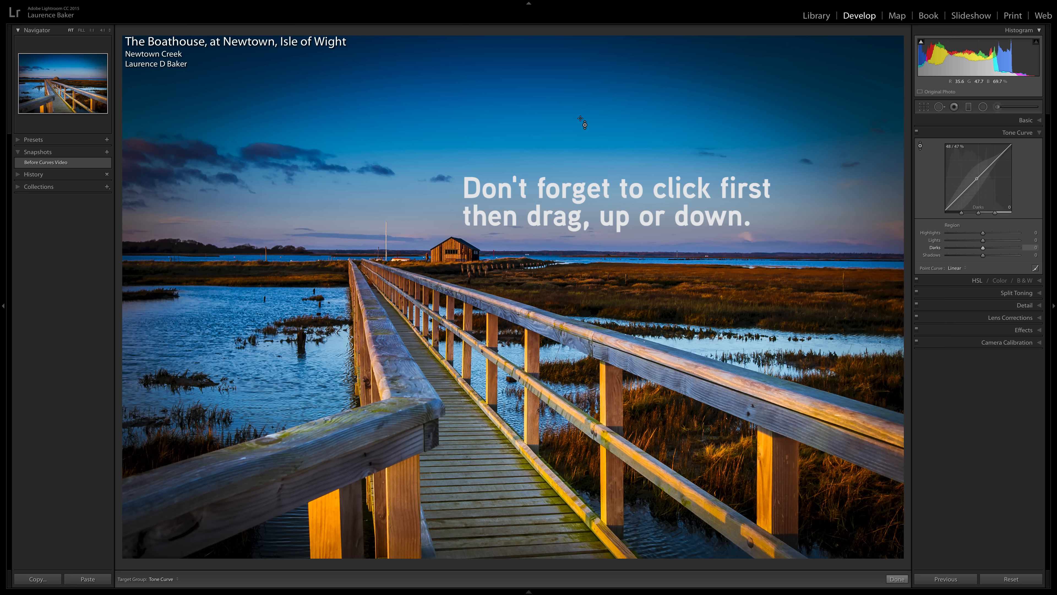
pyautogui.moveTo(481, 188); pyautogui.dragTo(481, 217)
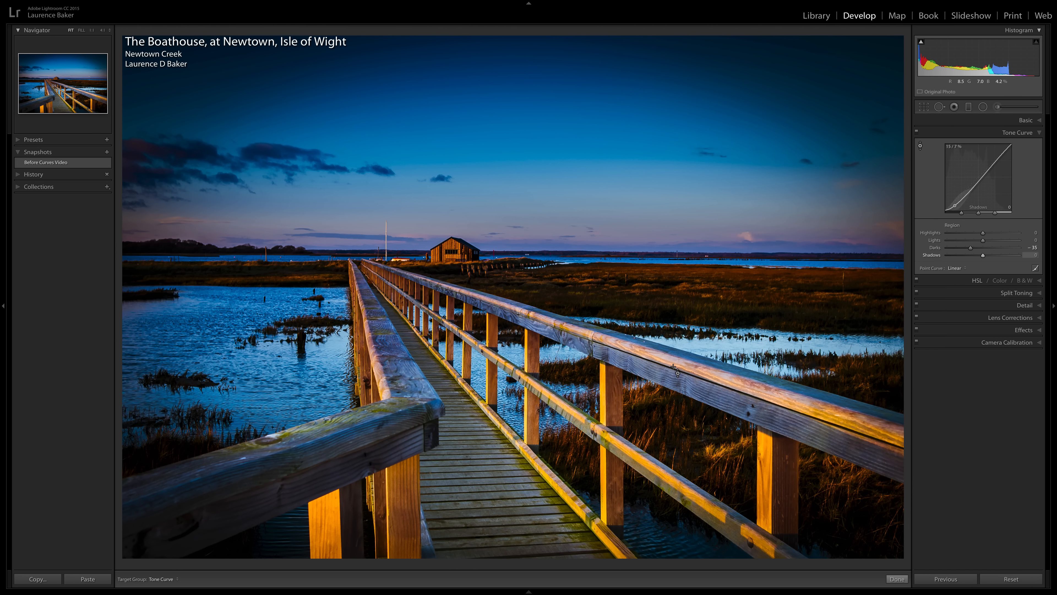
pyautogui.moveTo(481, 196); pyautogui.dragTo(481, 179)
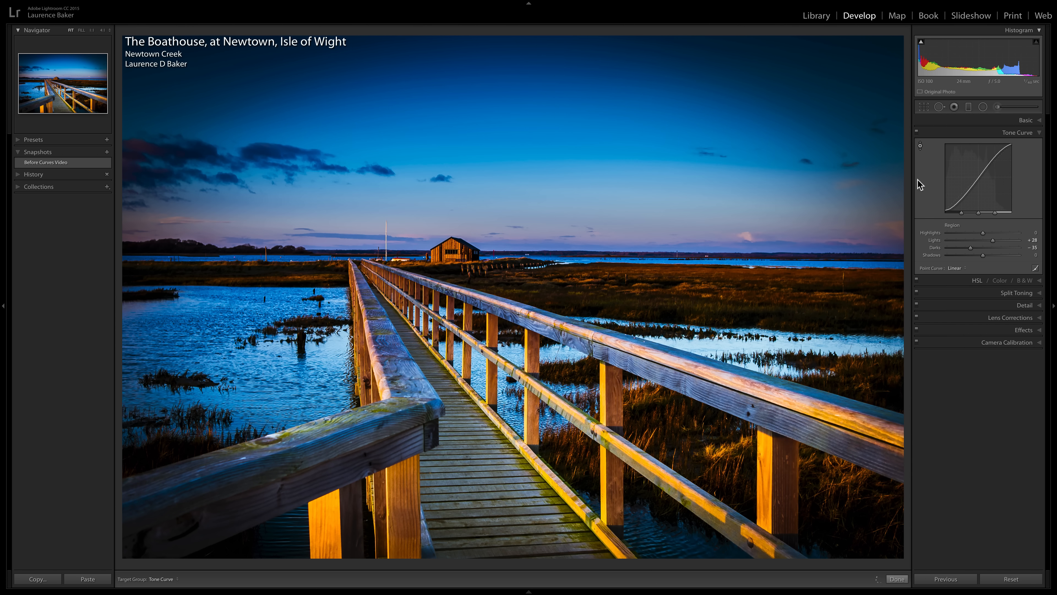
pyautogui.rightClick(956, 164)
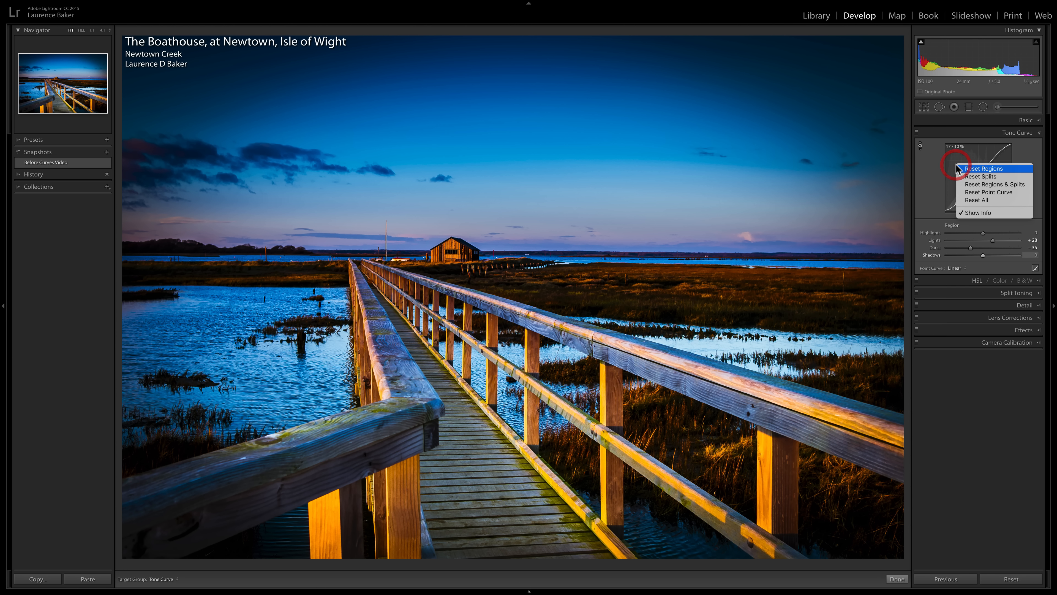
pyautogui.click(969, 200)
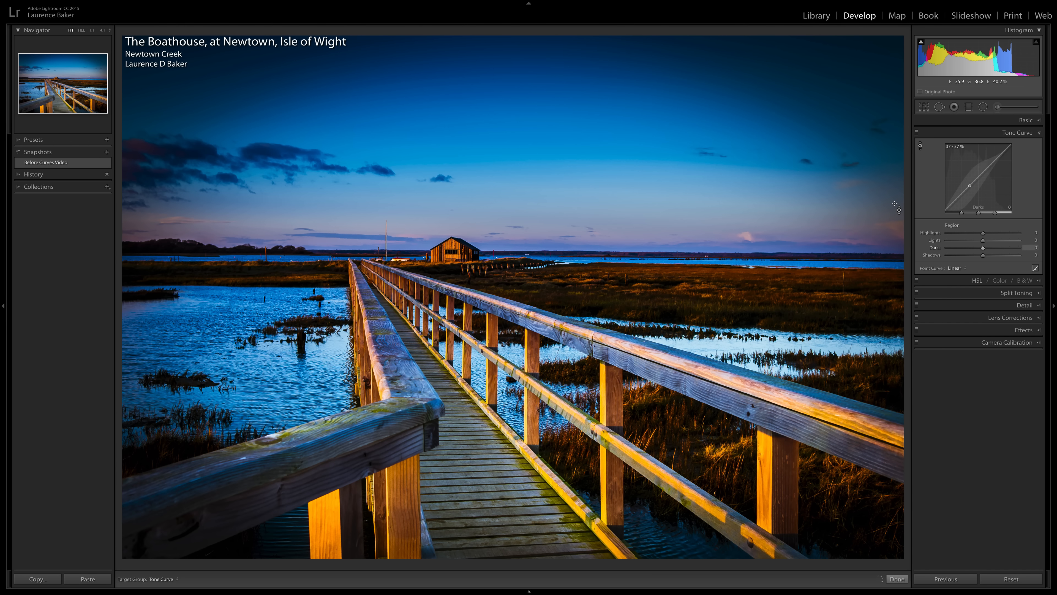
# Try the Medium Contrast and Strong Contrast point curve presets, and reset the whole tone curve.
pyautogui.click(954, 268)
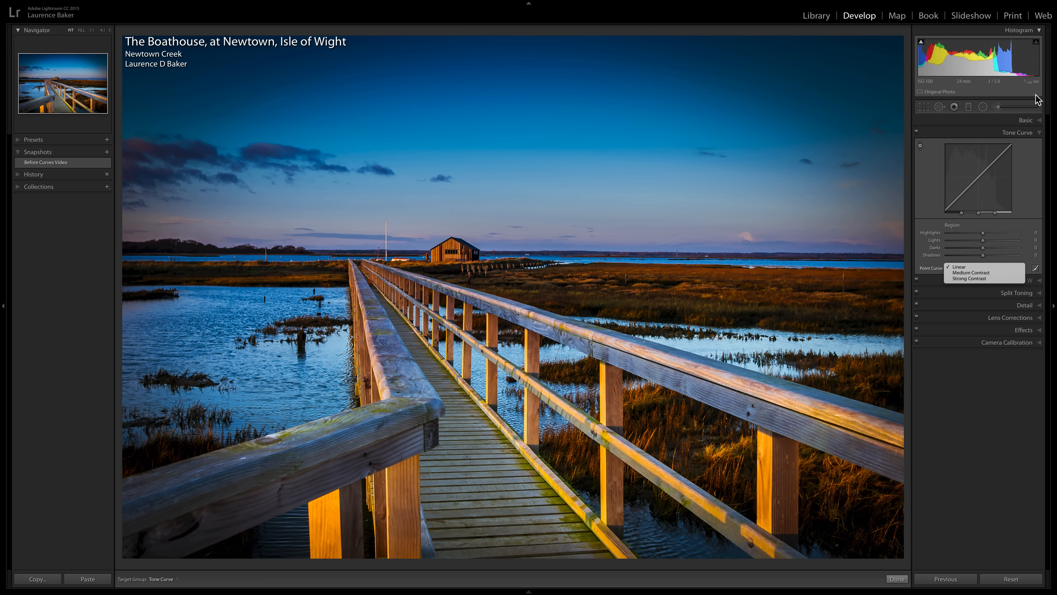
pyautogui.click(964, 272)
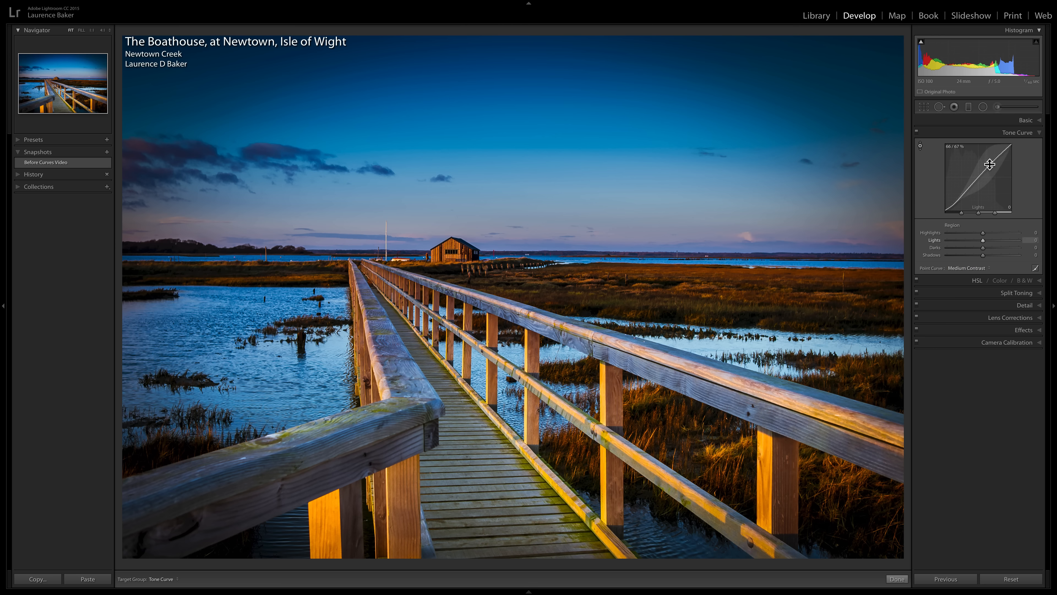
pyautogui.click(962, 271)
pyautogui.click(964, 273)
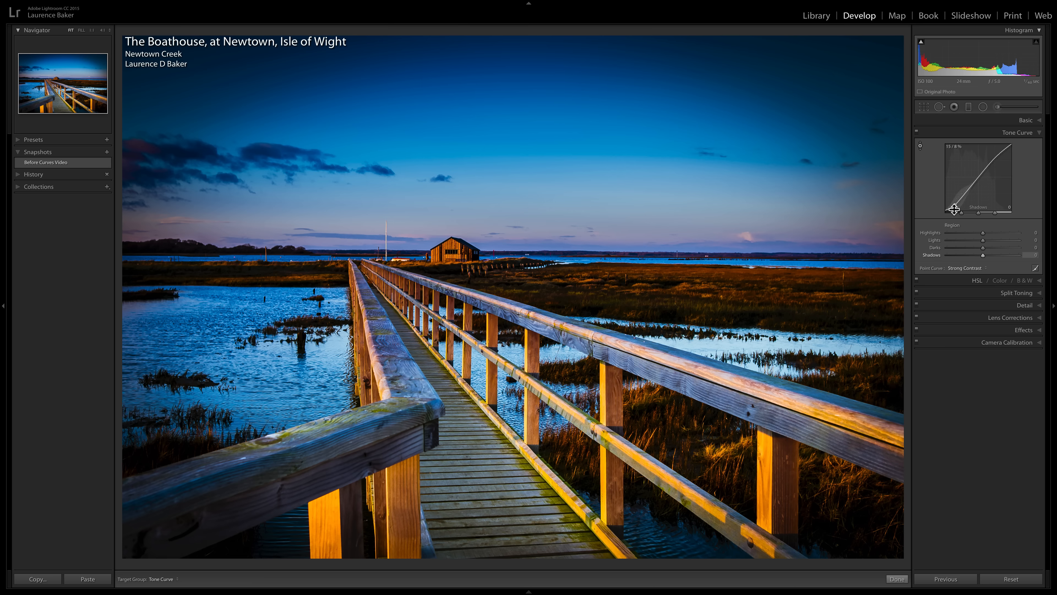
pyautogui.rightClick(951, 173)
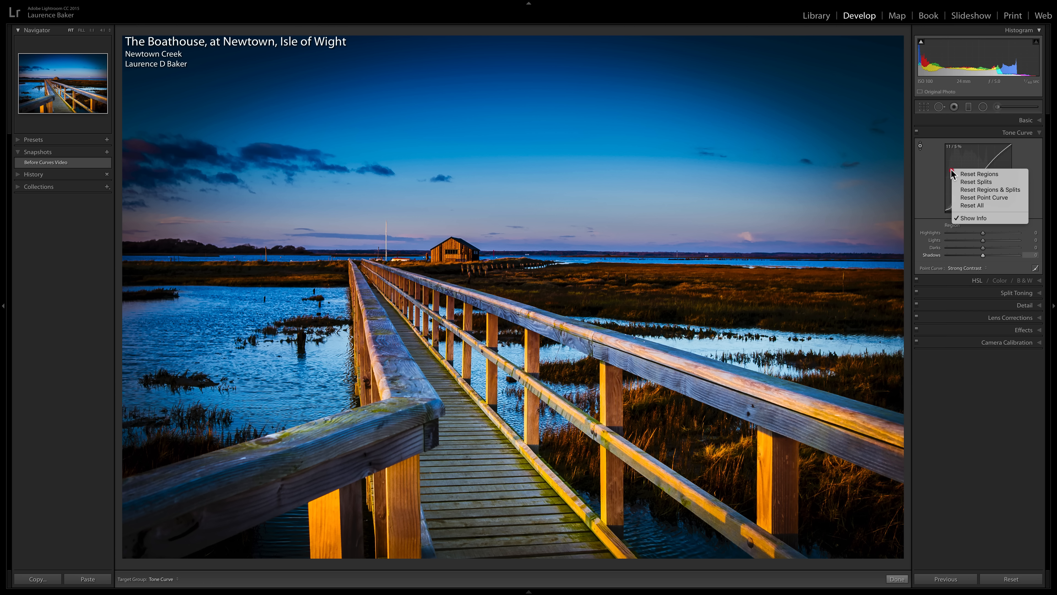
pyautogui.click(964, 207)
# Switch the tone curve to point curve editing and keep the RGB channel selected.
pyautogui.click(1035, 268)
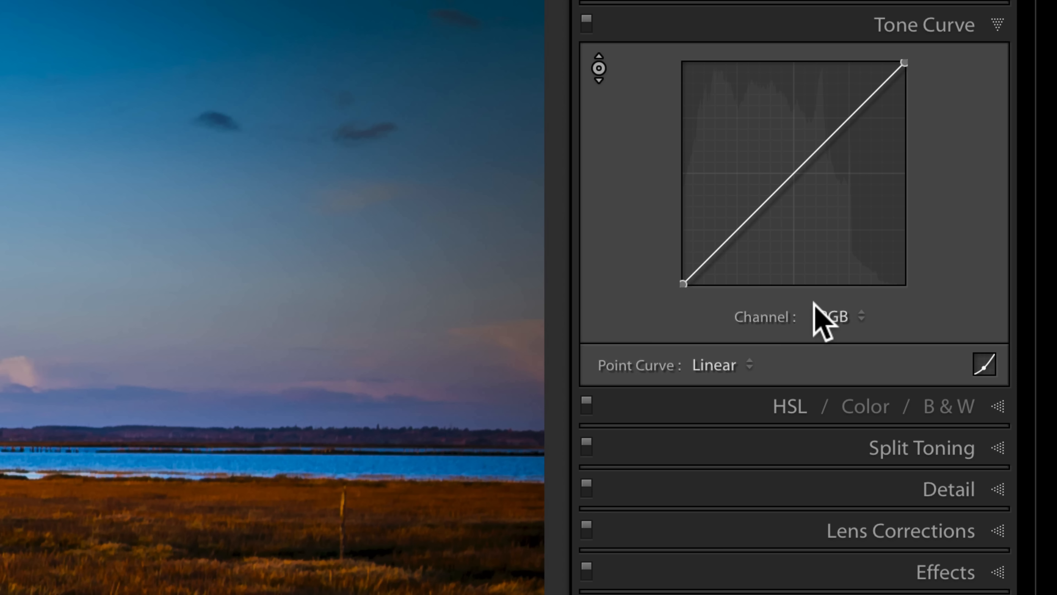
pyautogui.click(818, 316)
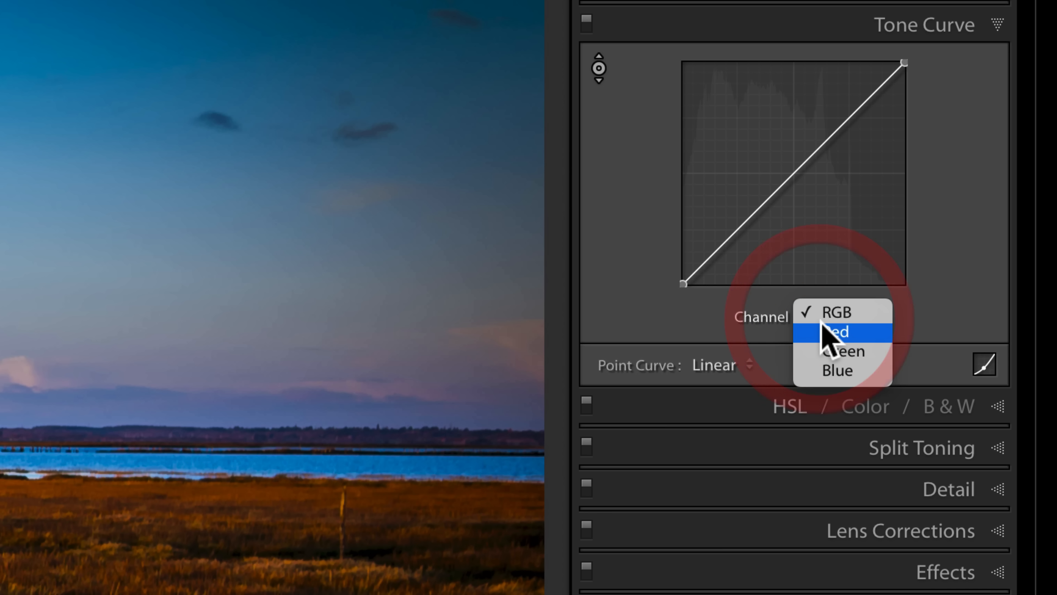
pyautogui.click(816, 312)
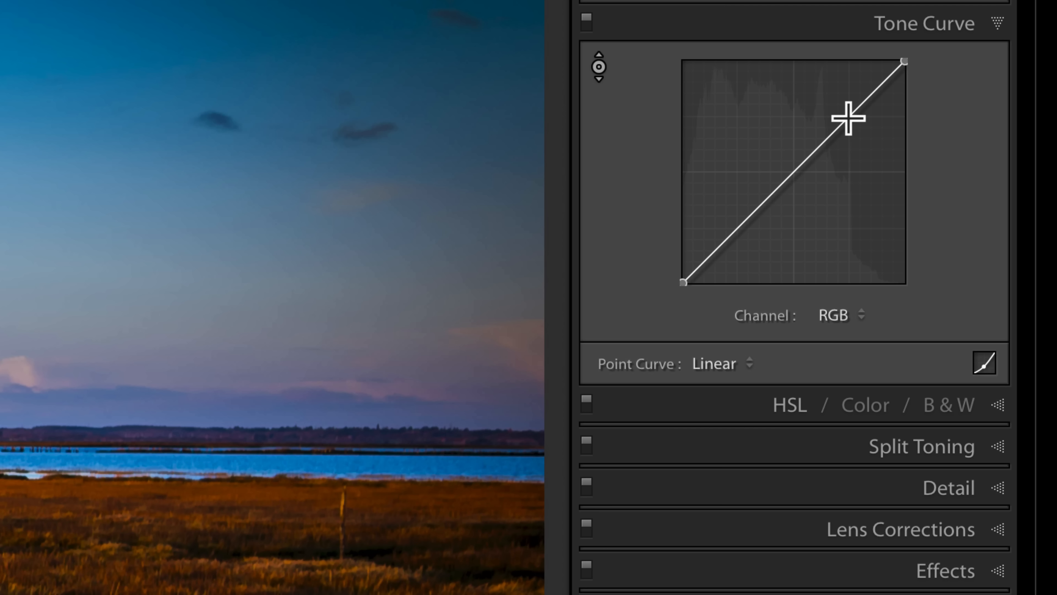
# Add seven control points along the RGB point curve, spread from the shadows to the highlights.
pyautogui.click(867, 97)
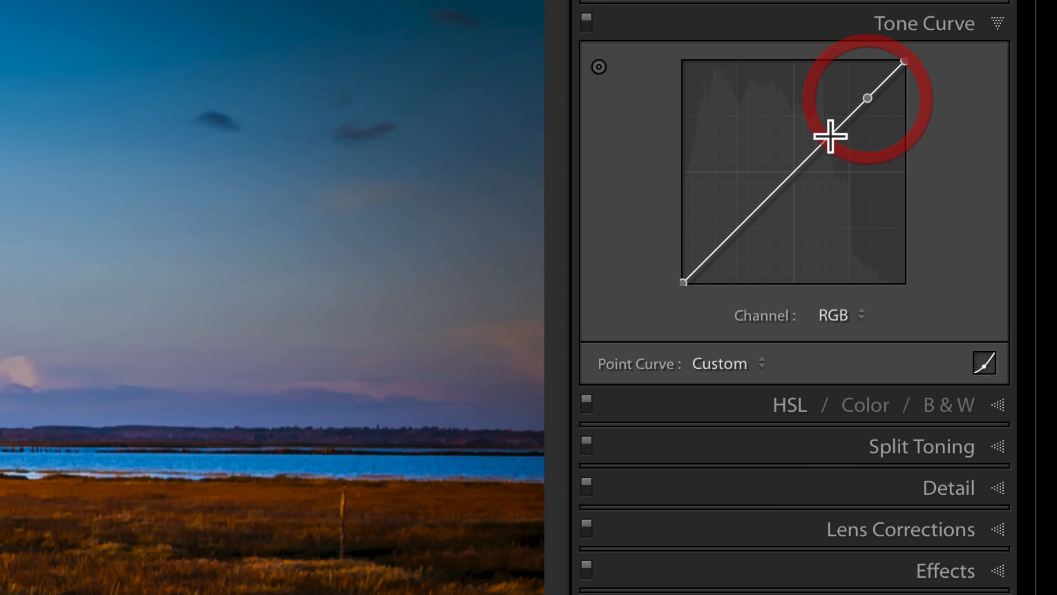
pyautogui.click(830, 136)
pyautogui.click(800, 167)
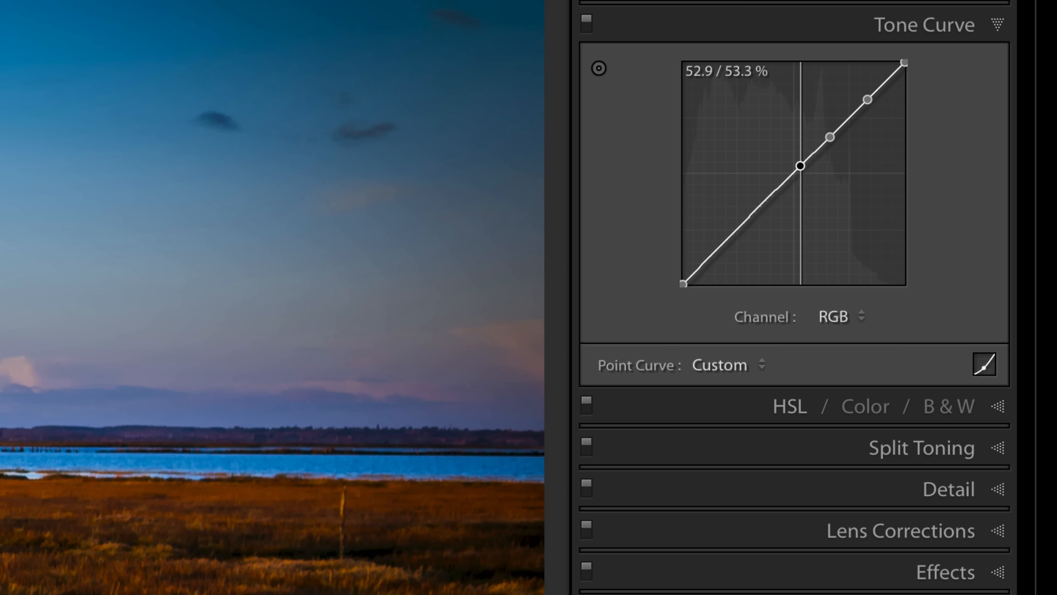
pyautogui.click(770, 198)
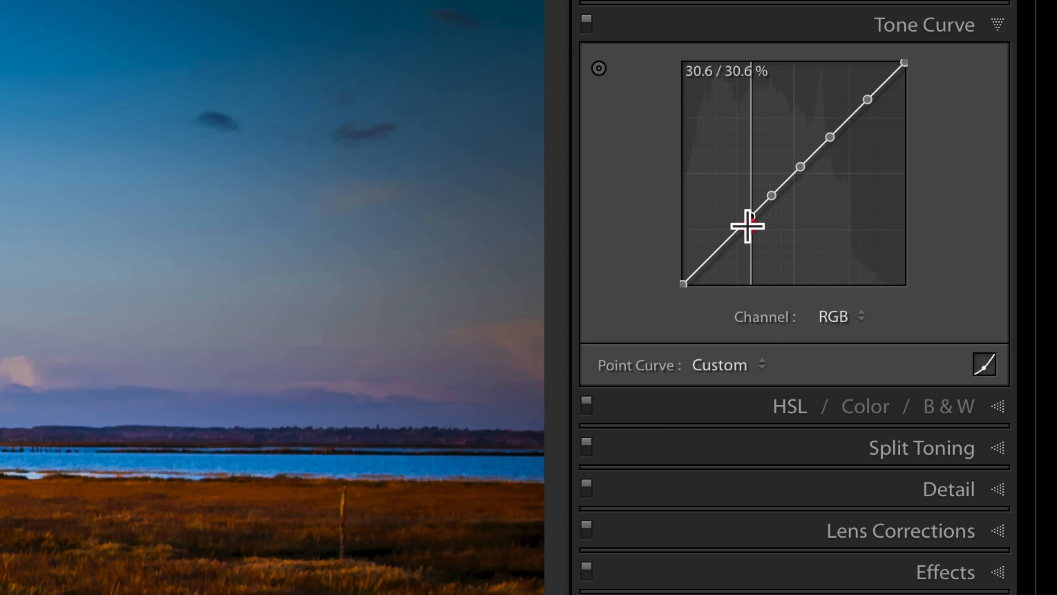
pyautogui.click(748, 223)
pyautogui.click(717, 249)
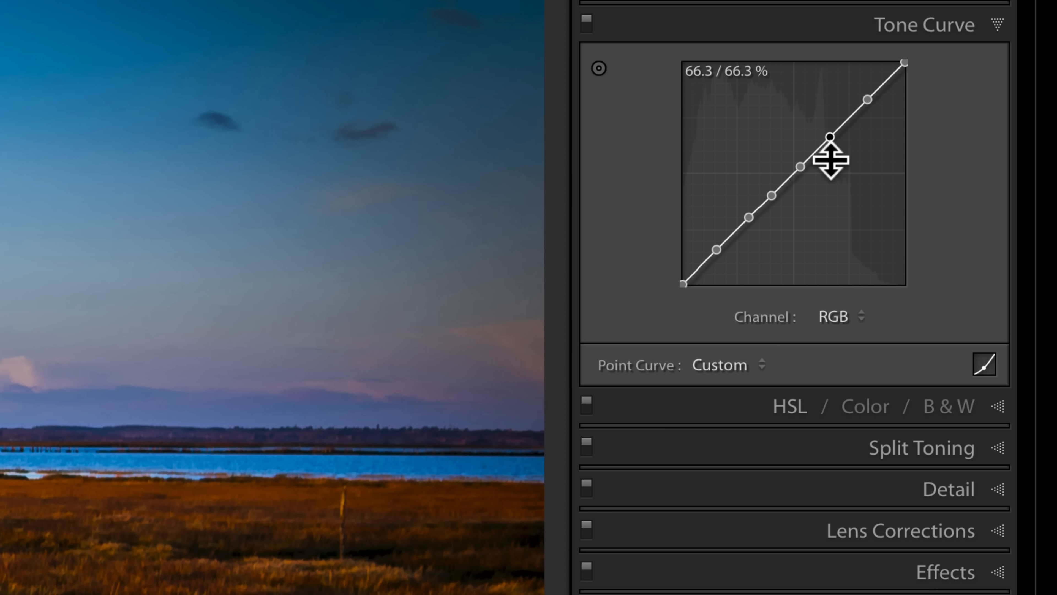
pyautogui.click(850, 117)
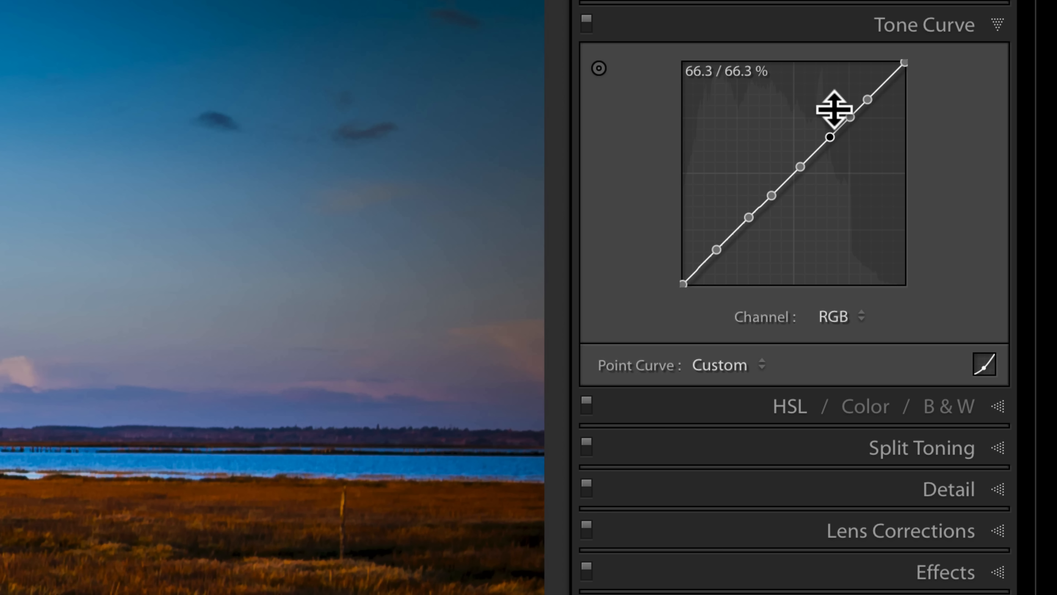
# Reshape the RGB curve by raising its upper-midtone points above the diagonal and adding a highlight point at about 90%.
pyautogui.moveTo(845, 113); pyautogui.dragTo(842, 111)
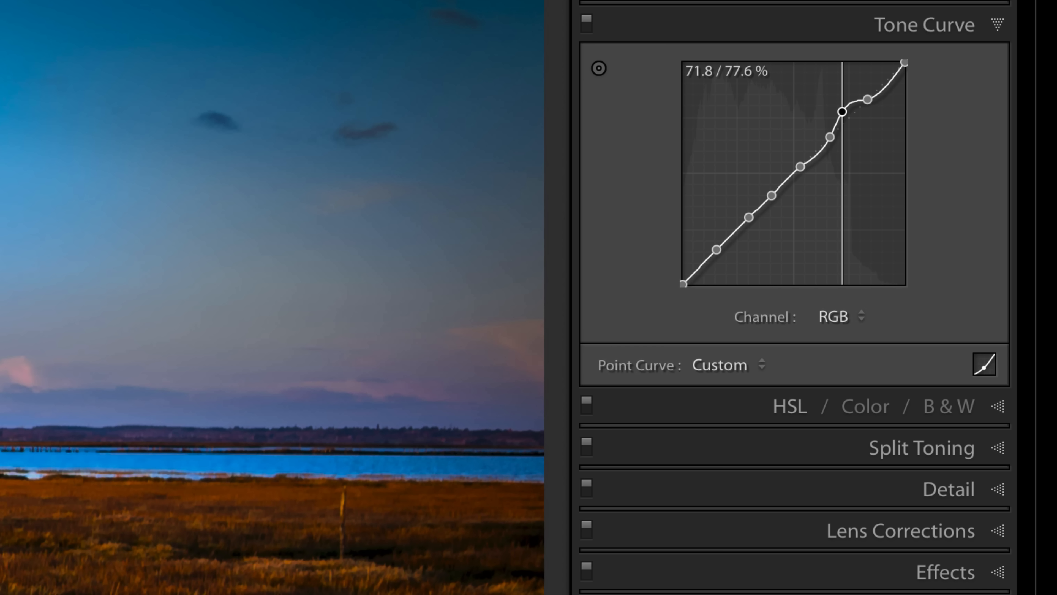
pyautogui.click(882, 88)
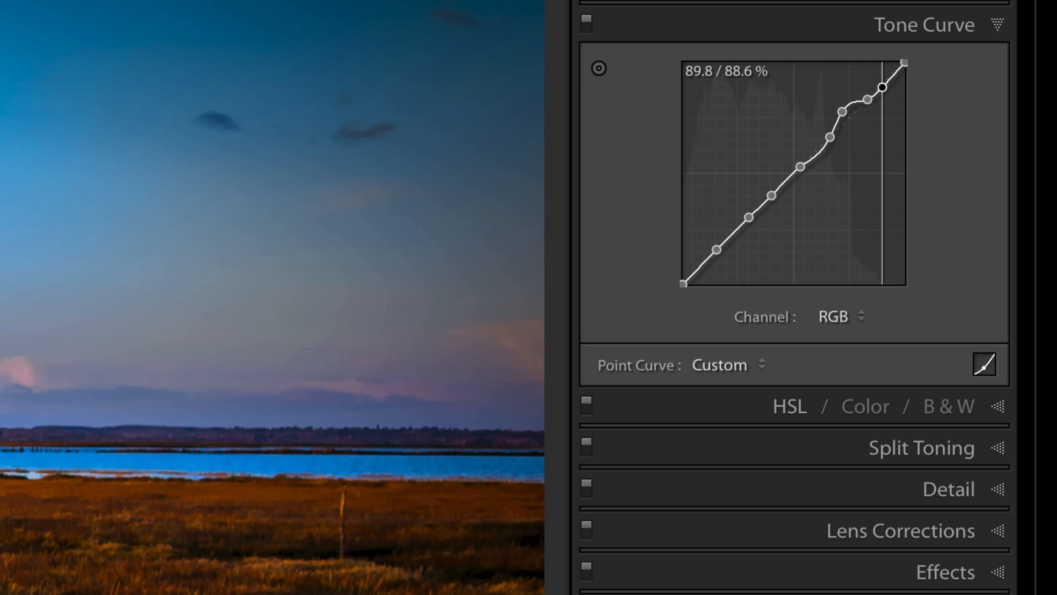
pyautogui.moveTo(842, 112); pyautogui.dragTo(839, 111)
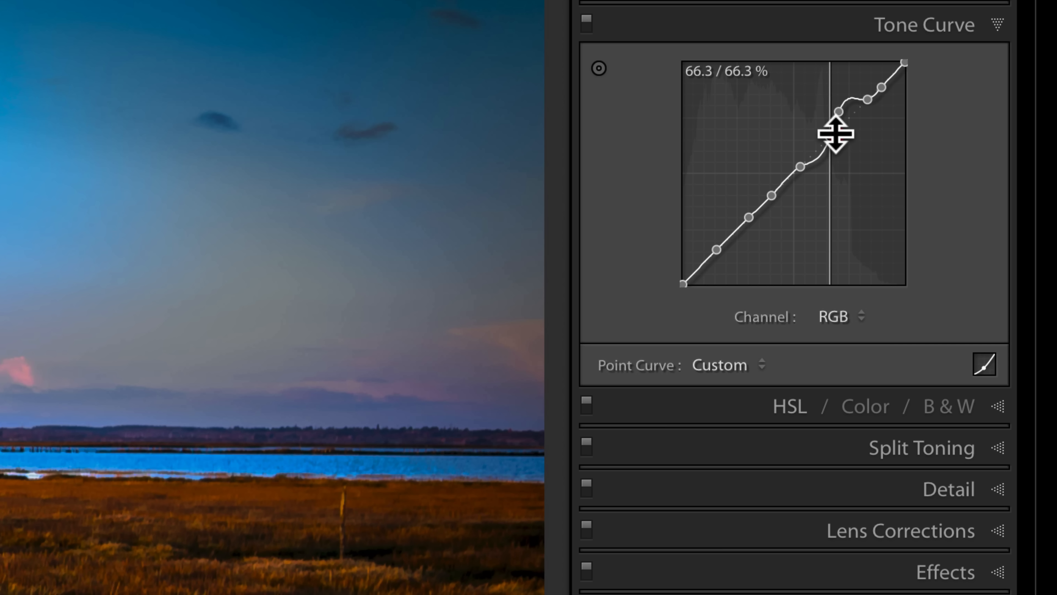
pyautogui.moveTo(835, 134); pyautogui.dragTo(848, 118)
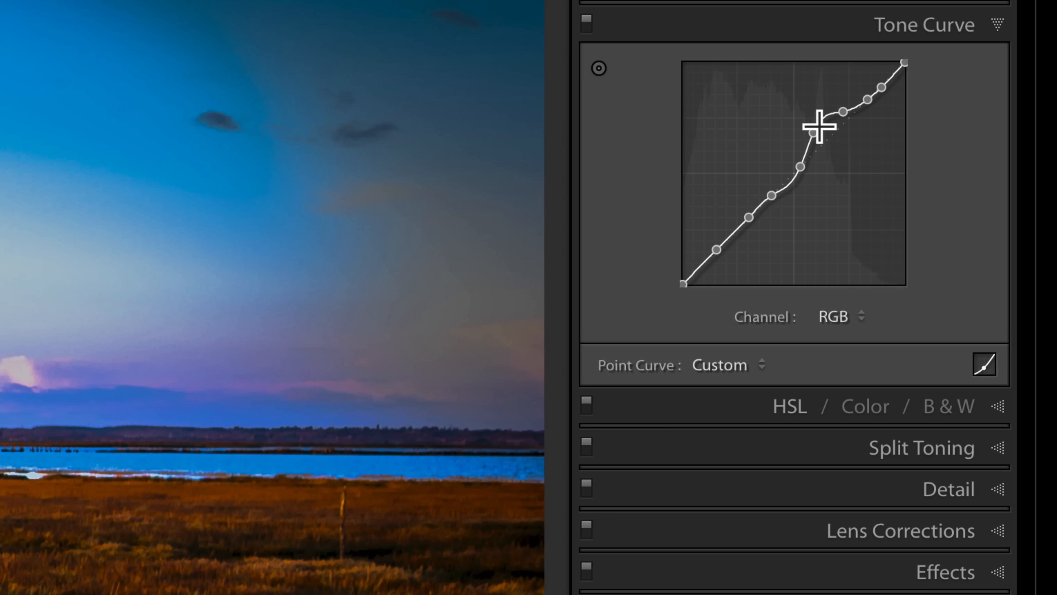
pyautogui.moveTo(818, 125); pyautogui.dragTo(822, 135)
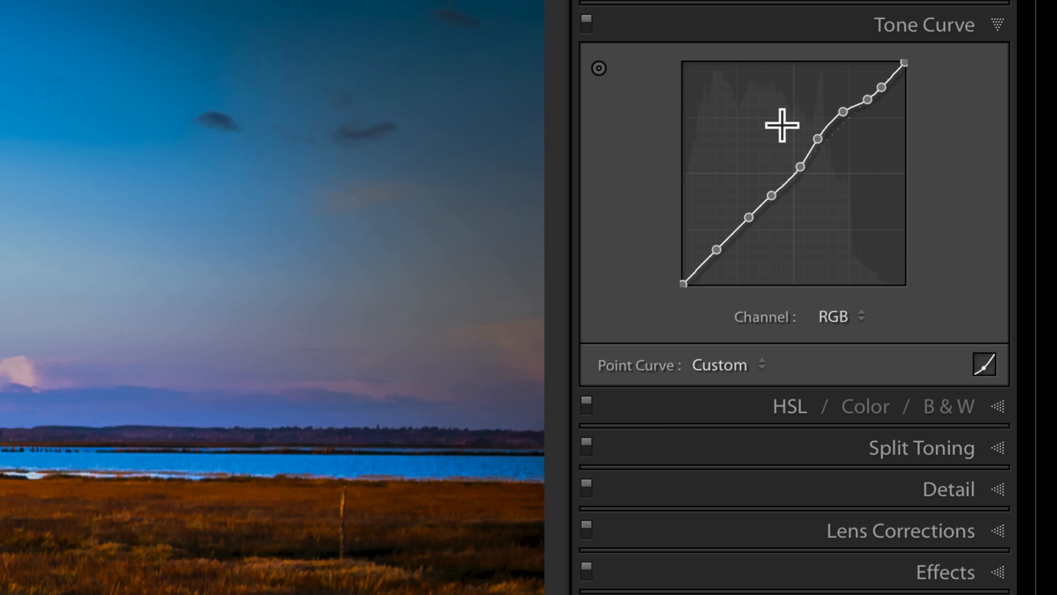
# Delete the control point at about 30% on the RGB curve and flatten the curve.
pyautogui.rightClick(751, 124)
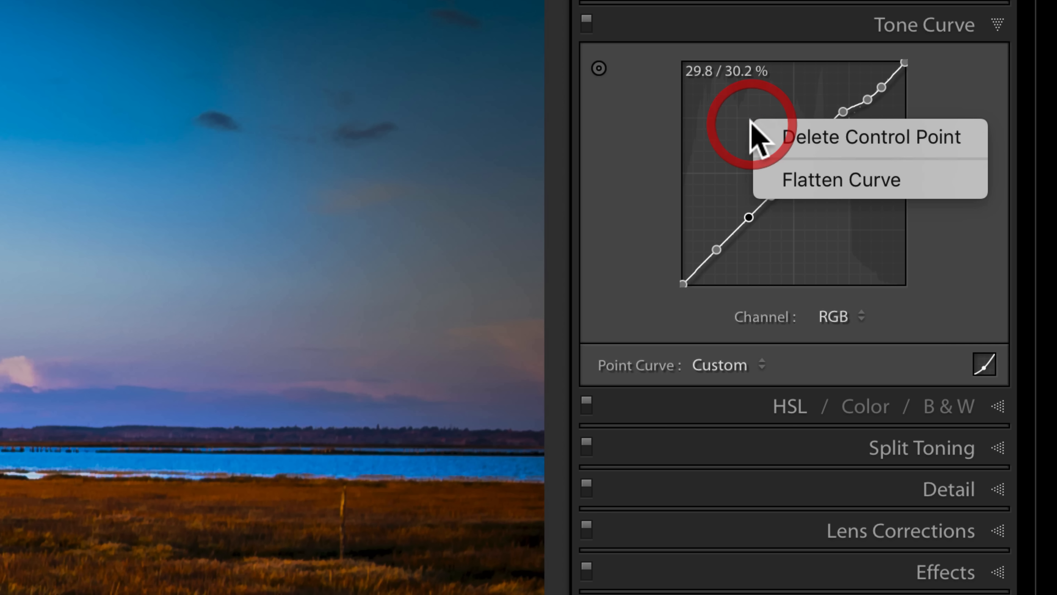
pyautogui.click(776, 144)
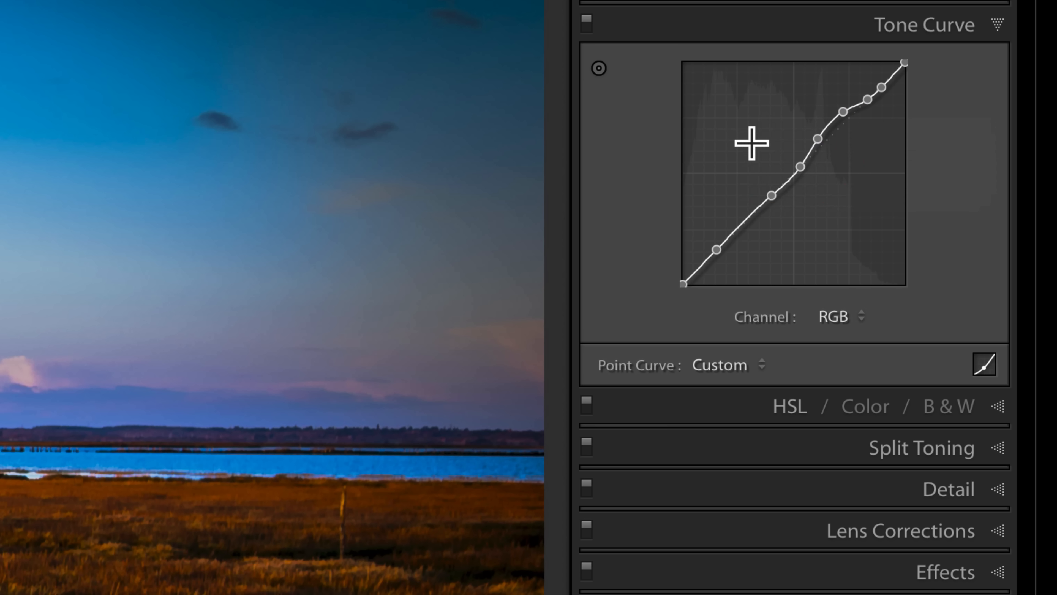
pyautogui.rightClick(749, 138)
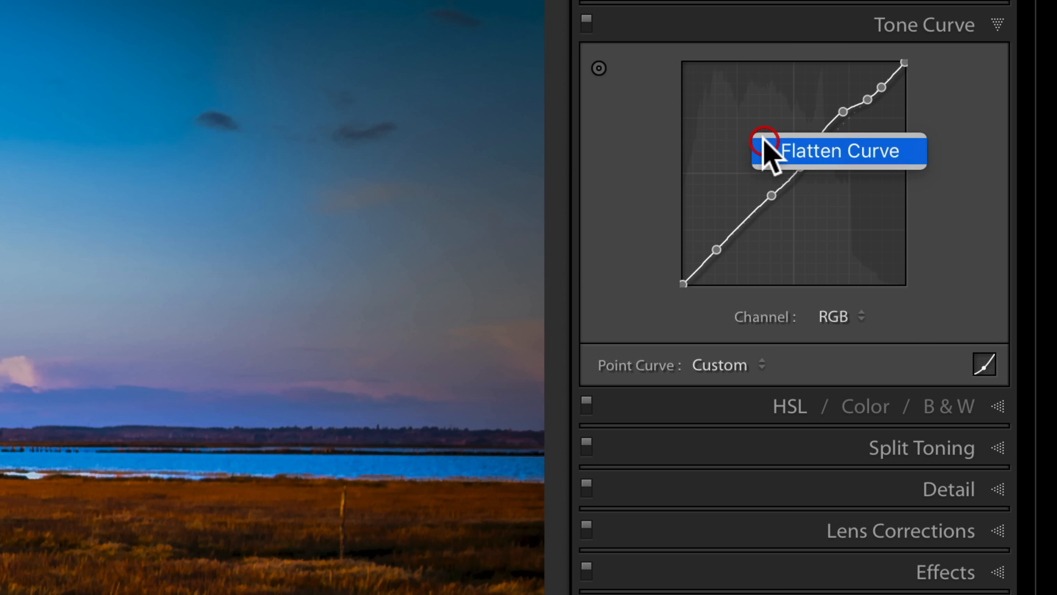
pyautogui.click(767, 157)
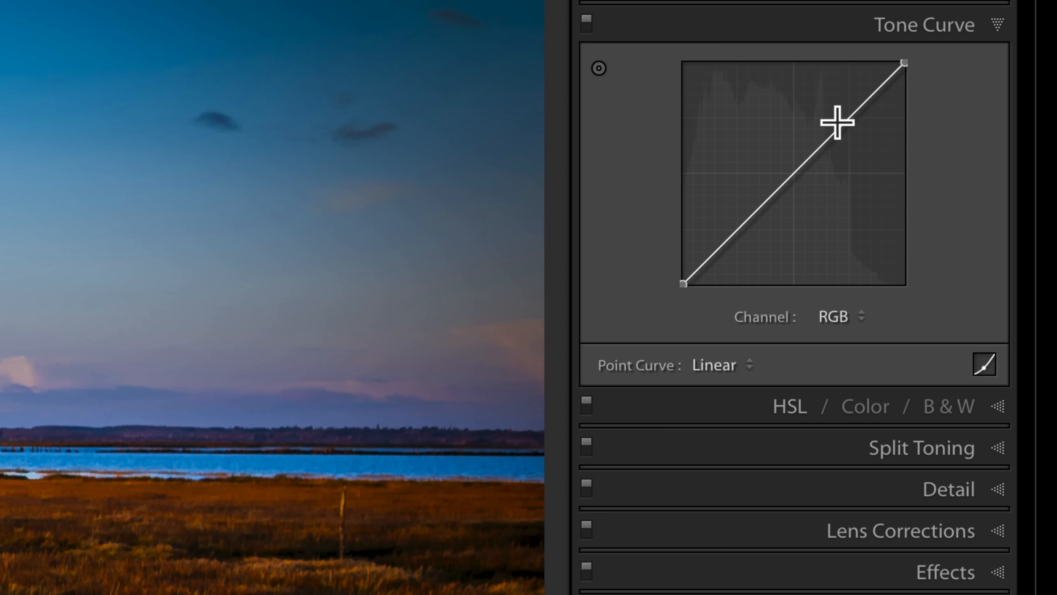
# Try an extreme RGB curve with highlights pulled to the bottom and shadows raised near the top, and flatten the curve.
pyautogui.moveTo(850, 127); pyautogui.dragTo(857, 212)
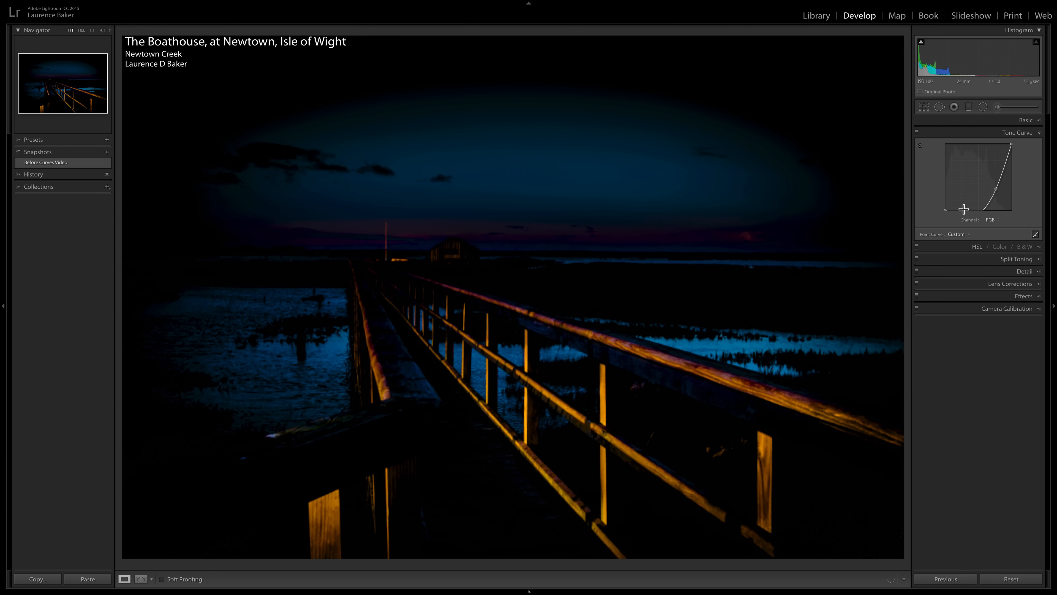
pyautogui.moveTo(964, 210); pyautogui.dragTo(961, 151)
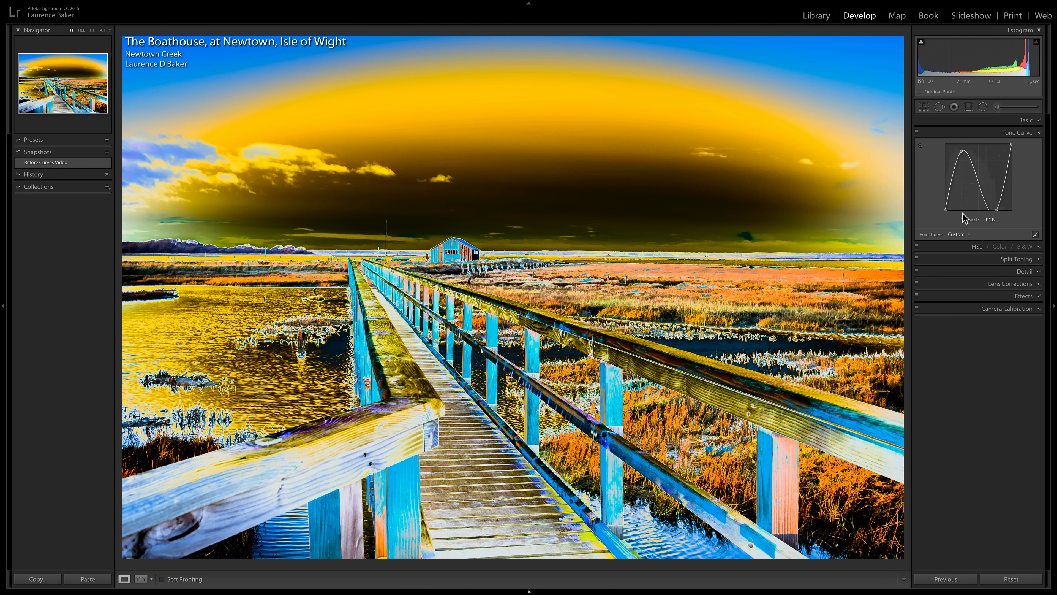
pyautogui.rightClick(963, 185)
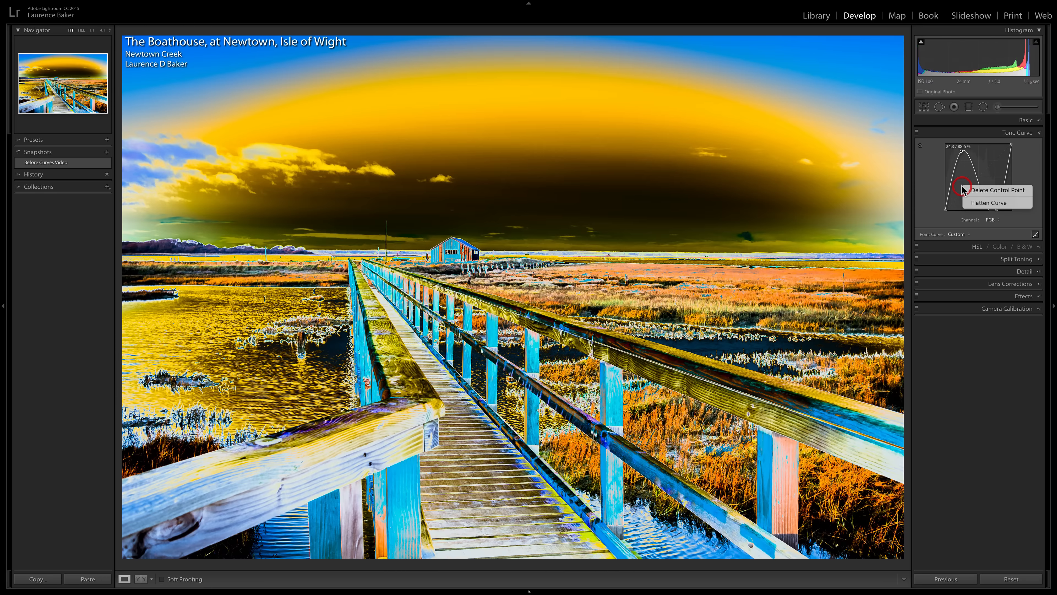
pyautogui.click(973, 202)
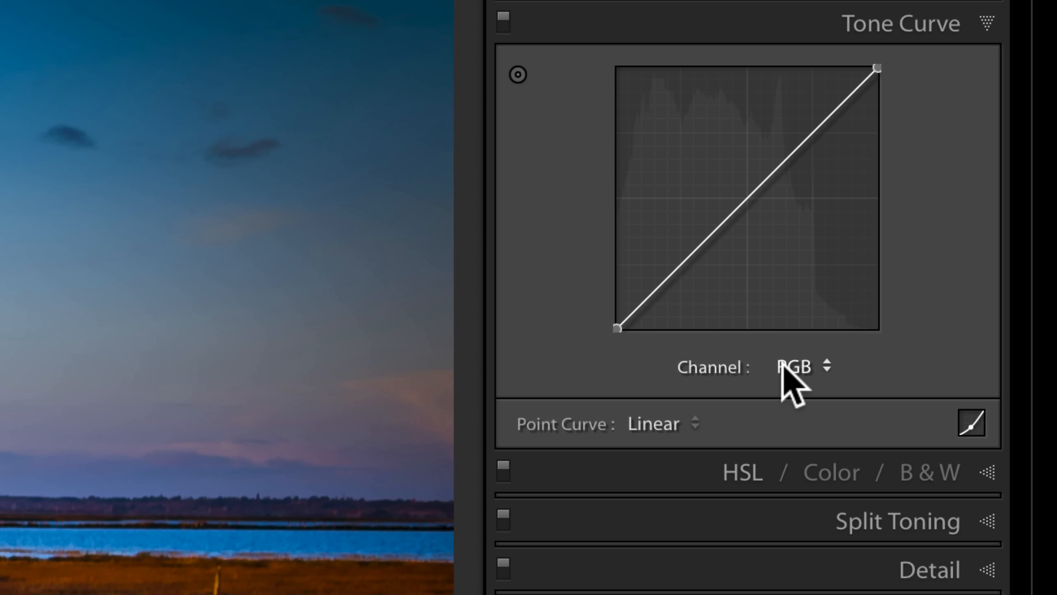
# Select the Red channel and pull its curve's midtones down to about 23%.
pyautogui.click(782, 363)
pyautogui.click(774, 386)
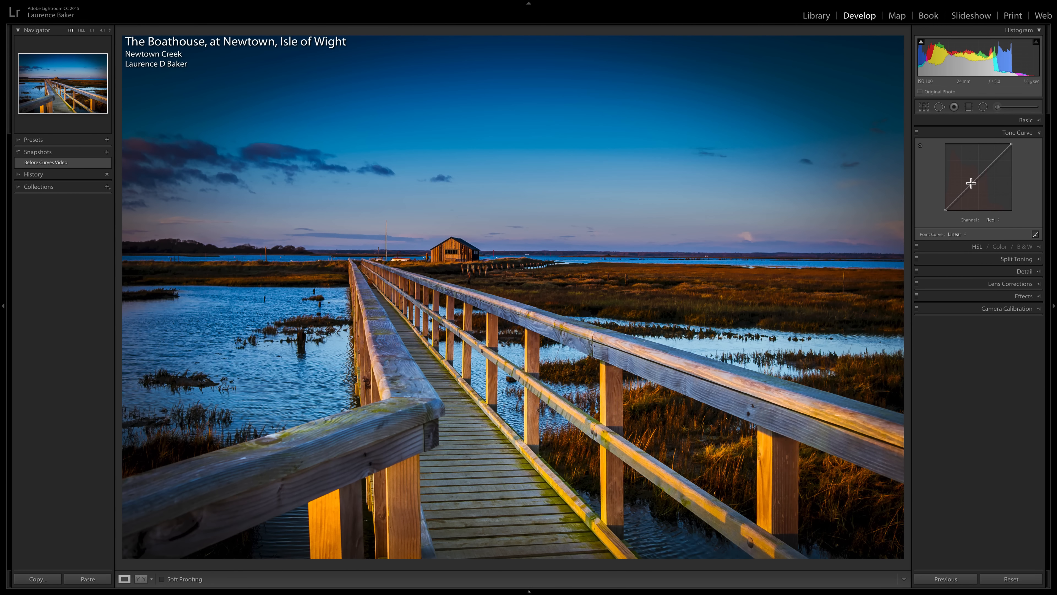
pyautogui.moveTo(971, 183); pyautogui.dragTo(976, 195)
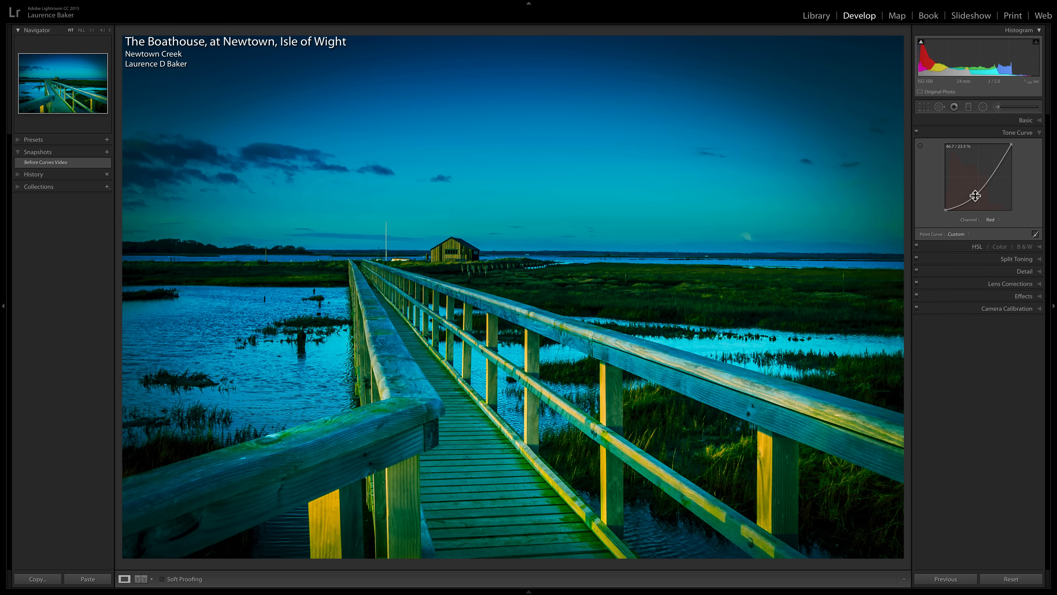
# Try the Red curve's midtone point at the graph's lower edge and partway back up, and flatten the curve.
pyautogui.moveTo(975, 195)
pyautogui.mouseDown()
pyautogui.moveTo(960, 174)
pyautogui.moveTo(988, 208)
pyautogui.mouseUp()
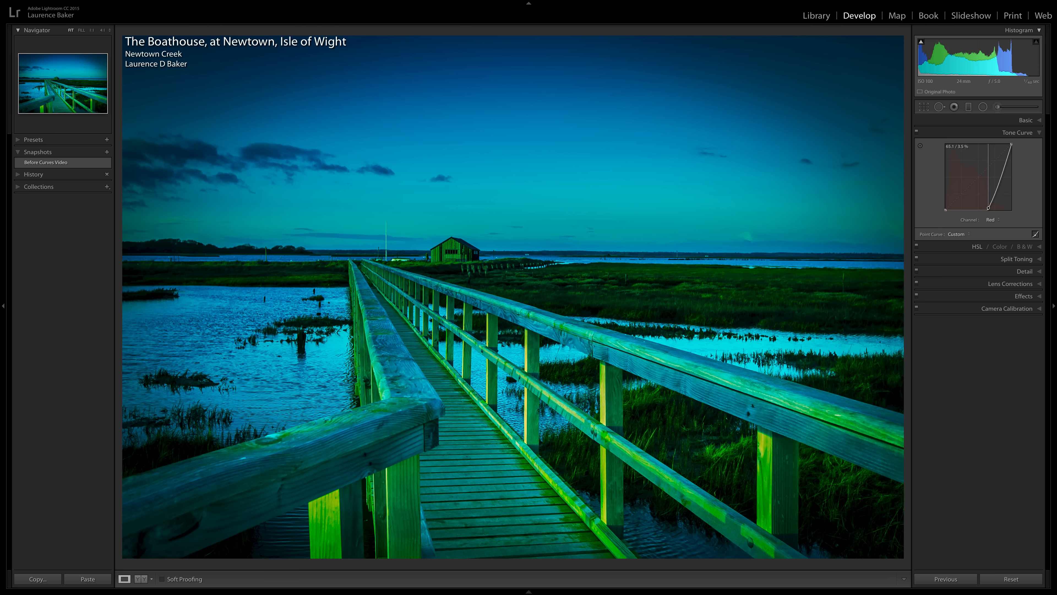
pyautogui.moveTo(988, 207); pyautogui.dragTo(978, 196)
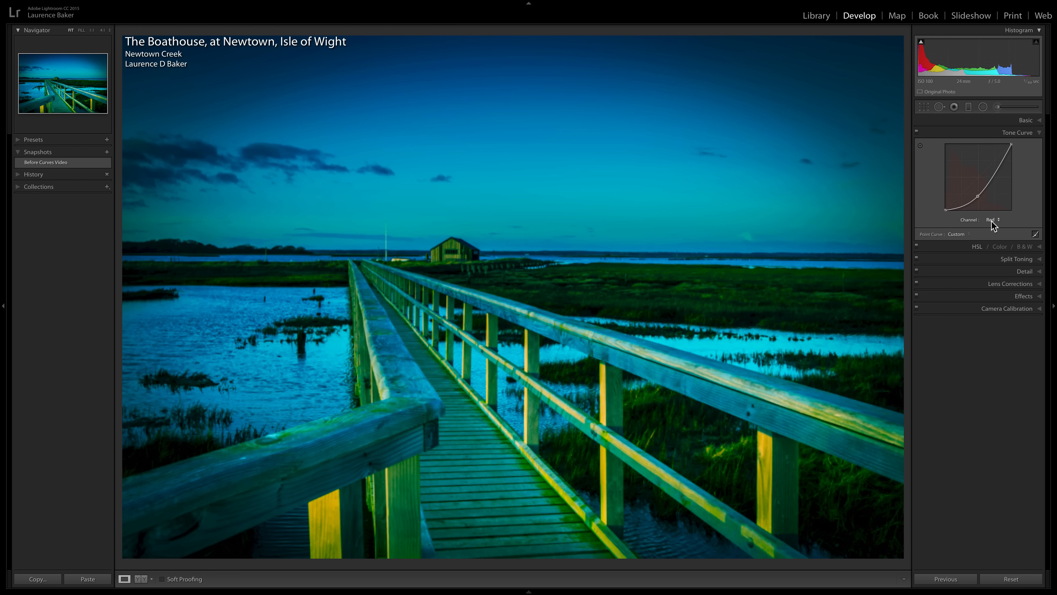
pyautogui.rightClick(960, 182)
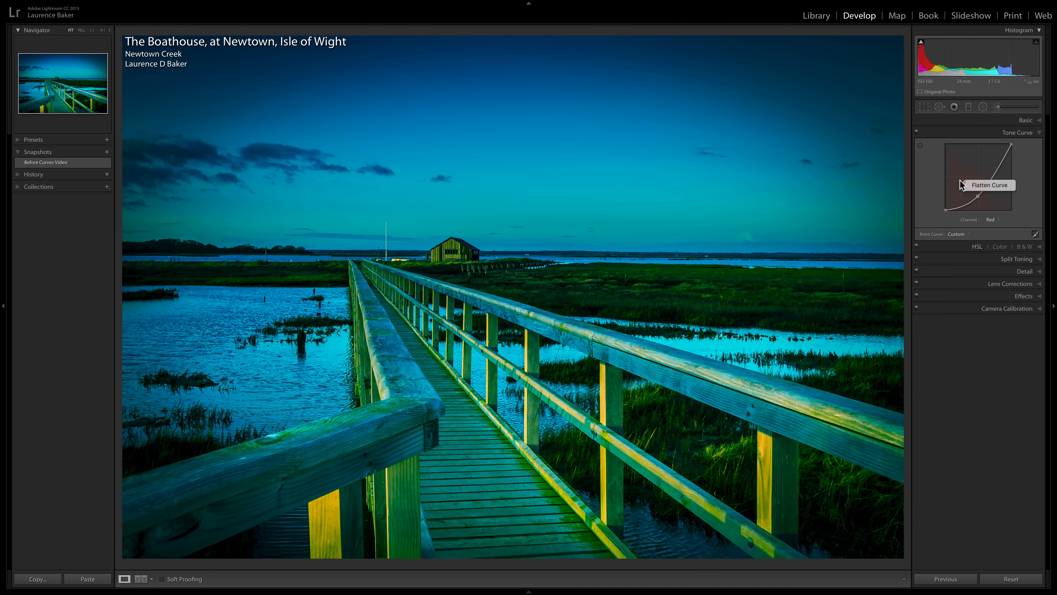
pyautogui.click(978, 185)
# Try the Green channel curve with its midtones pulled below the diagonal, and flatten the curve.
pyautogui.click(990, 220)
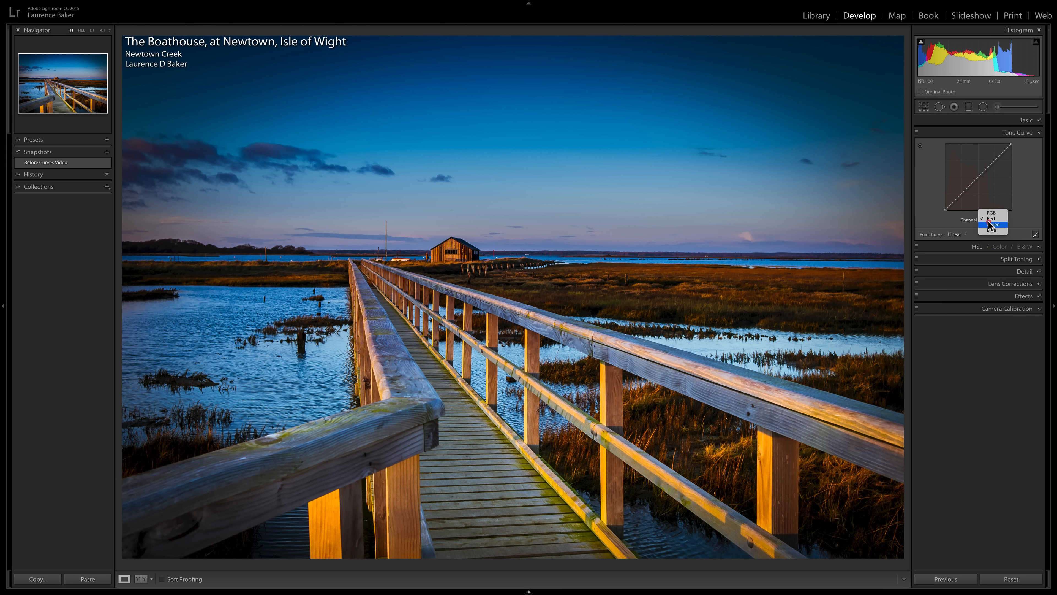
pyautogui.click(991, 229)
pyautogui.moveTo(972, 186); pyautogui.dragTo(978, 192)
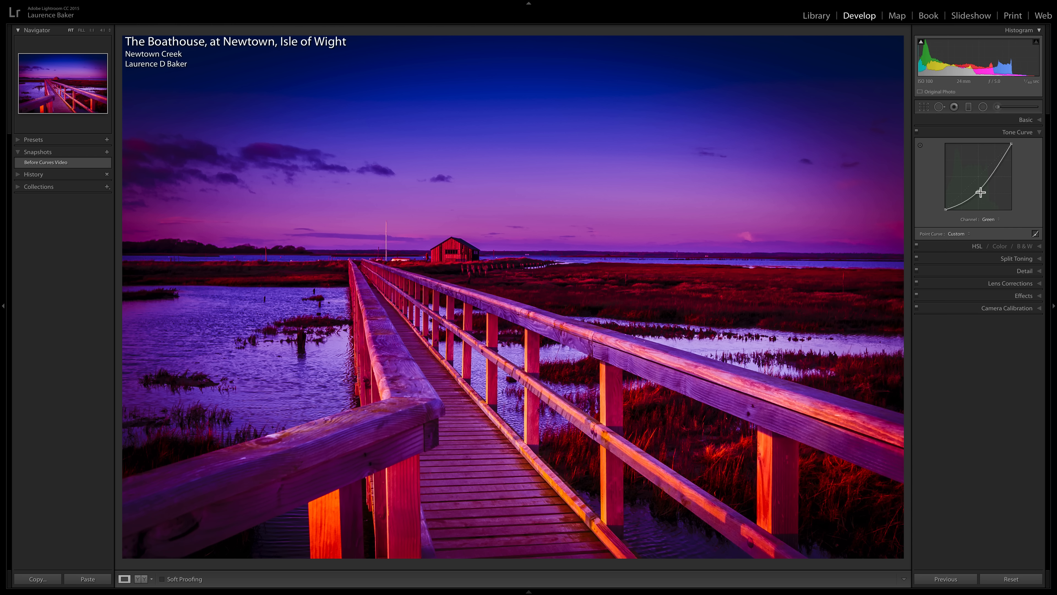
pyautogui.moveTo(979, 191); pyautogui.dragTo(963, 188)
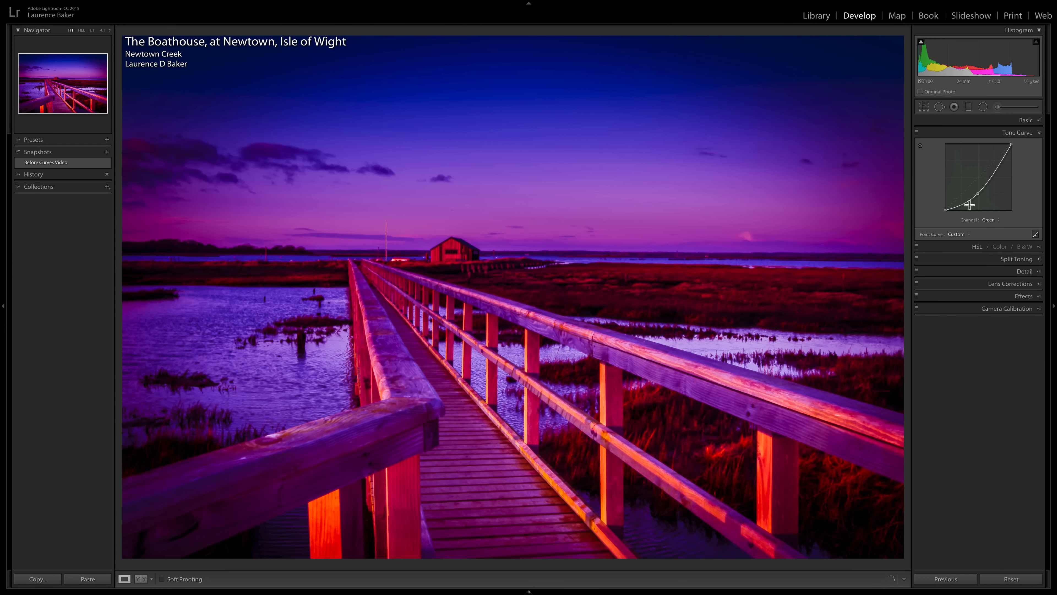
pyautogui.rightClick(964, 188)
pyautogui.click(966, 189)
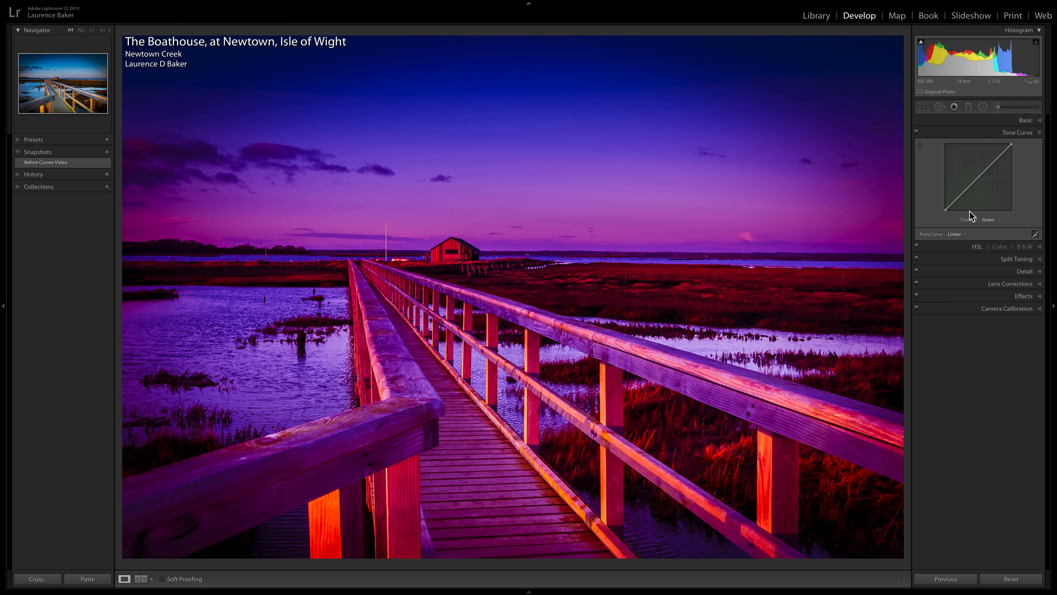
# Try the Blue channel curve with its midtones pulled well below the diagonal, and flatten the curve.
pyautogui.click(983, 220)
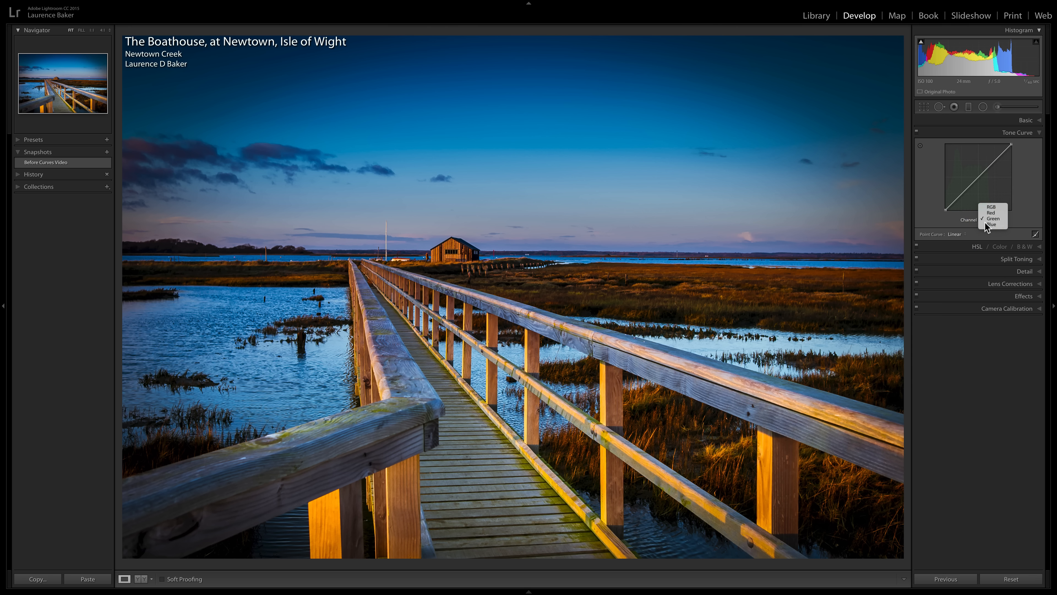
pyautogui.click(984, 224)
pyautogui.moveTo(977, 179)
pyautogui.mouseDown()
pyautogui.moveTo(991, 193)
pyautogui.moveTo(964, 179)
pyautogui.moveTo(986, 194)
pyautogui.mouseUp()
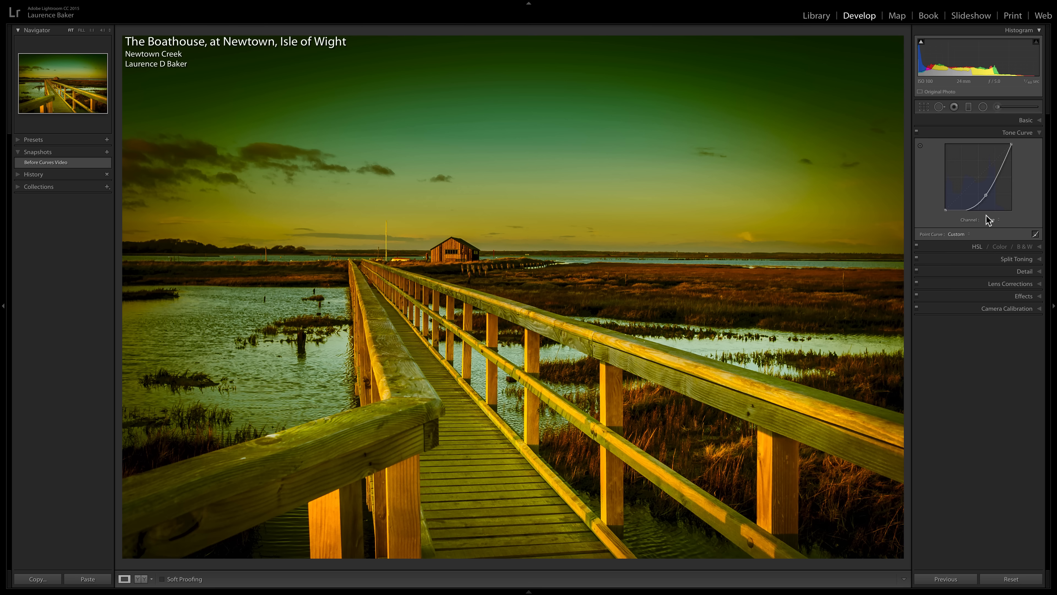
pyautogui.rightClick(958, 189)
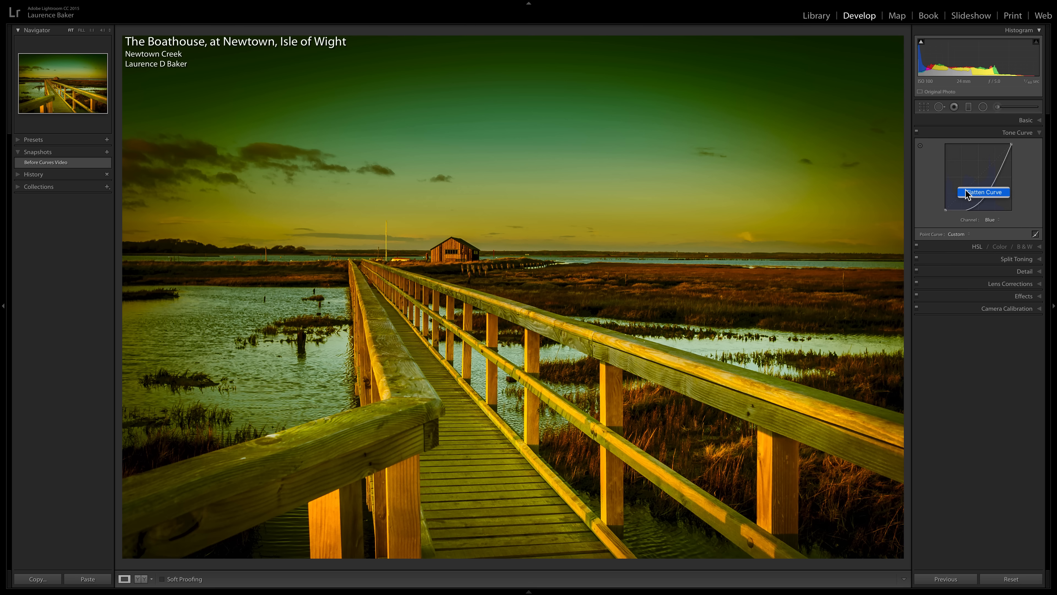
pyautogui.click(963, 193)
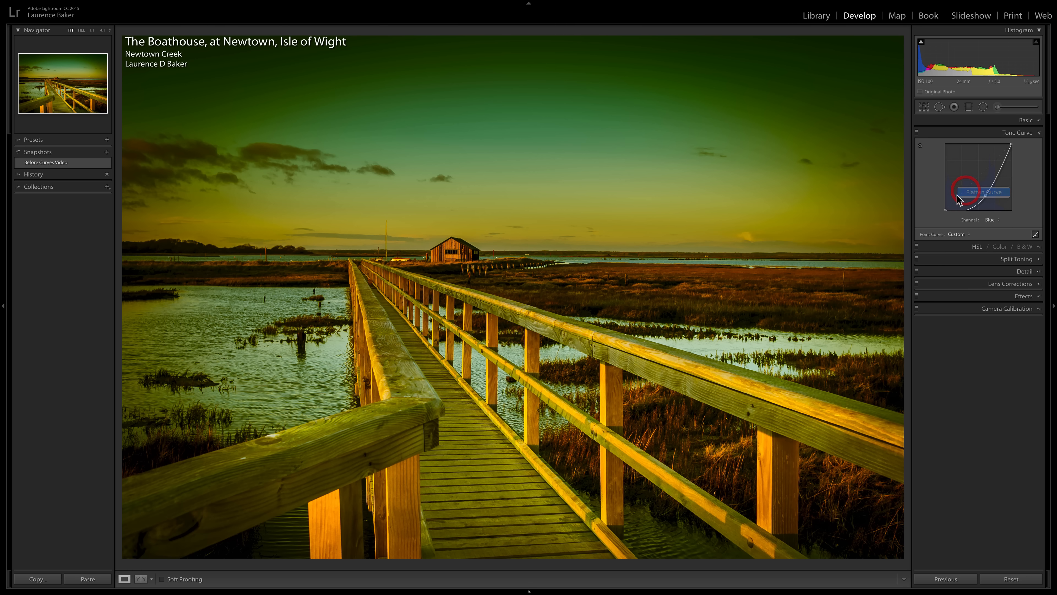
# Add a series of control points along the whole Blue curve and raise a shadow point slightly above the diagonal.
pyautogui.click(996, 160)
pyautogui.click(981, 175)
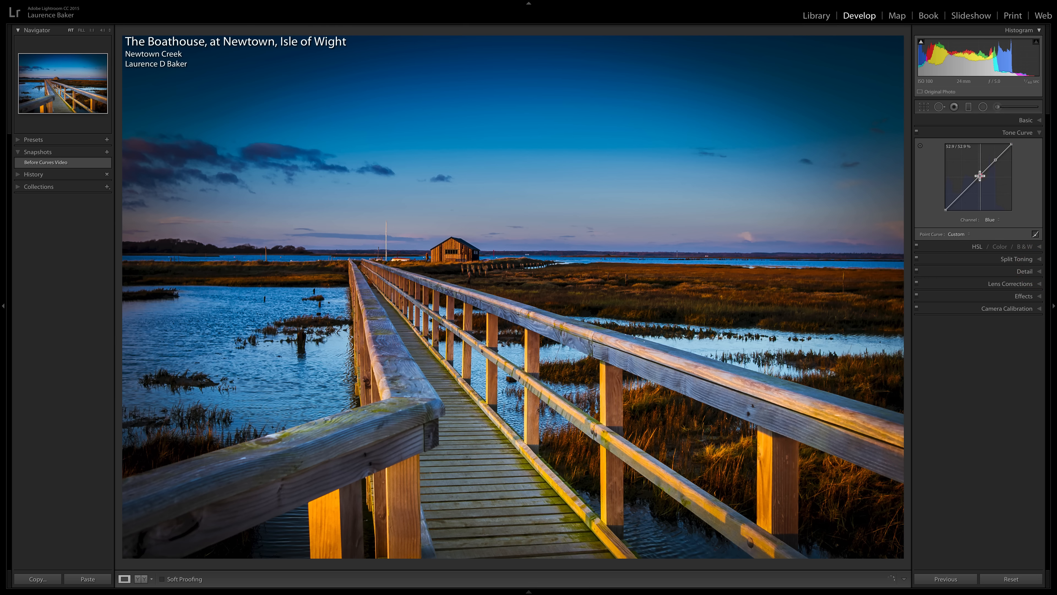
pyautogui.click(963, 192)
pyautogui.click(953, 202)
pyautogui.click(972, 183)
pyautogui.click(986, 169)
pyautogui.click(1001, 155)
pyautogui.click(960, 196)
pyautogui.moveTo(960, 196)
pyautogui.mouseDown()
pyautogui.moveTo(951, 202)
pyautogui.moveTo(961, 192)
pyautogui.mouseUp()
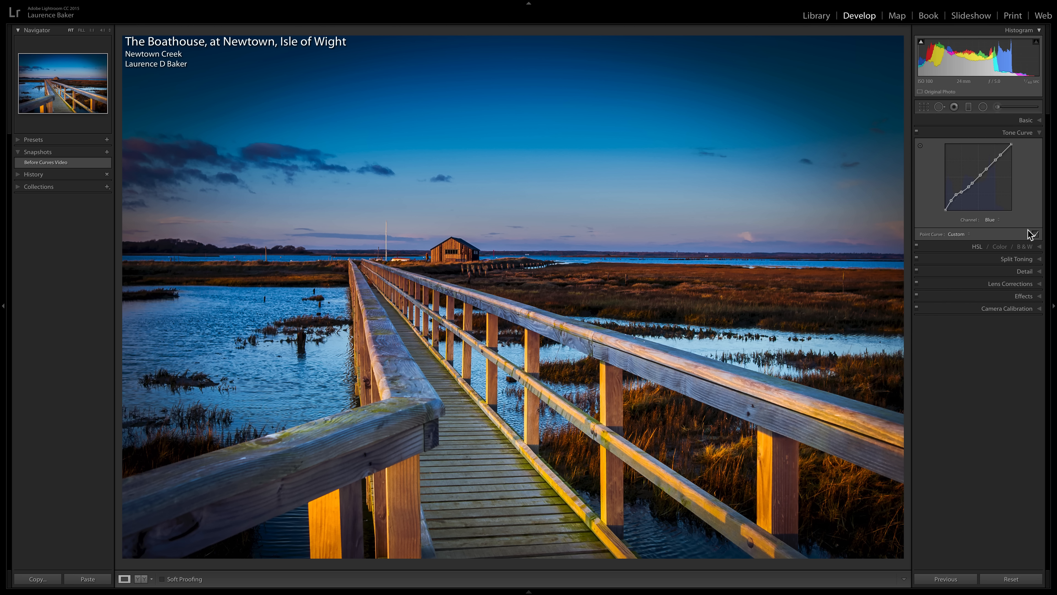
# Return to the parametric tone curve with region sliders and reset the point curve.
pyautogui.click(1036, 234)
pyautogui.rightClick(979, 190)
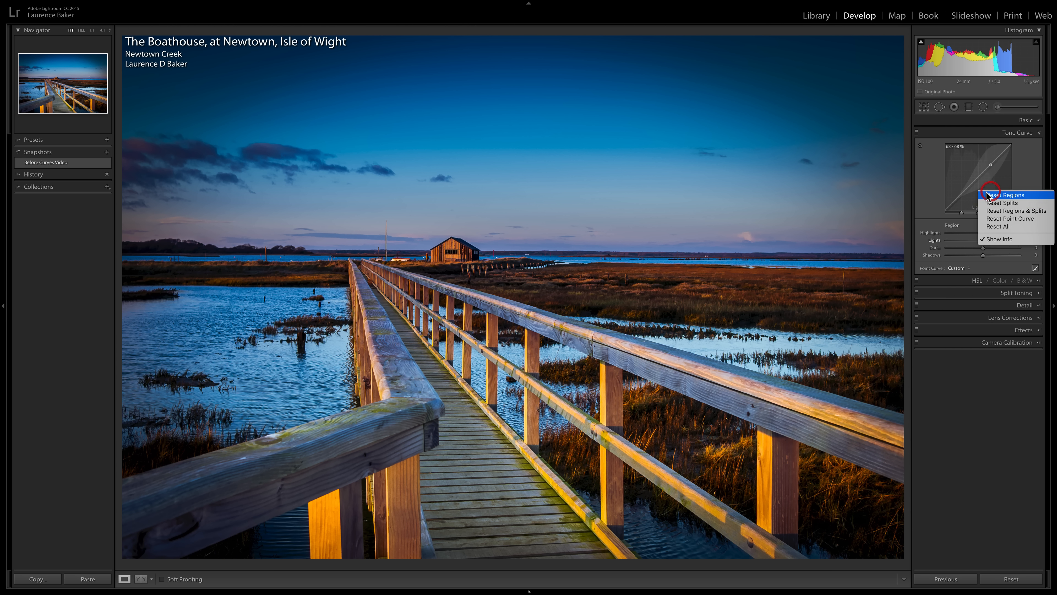
pyautogui.click(990, 220)
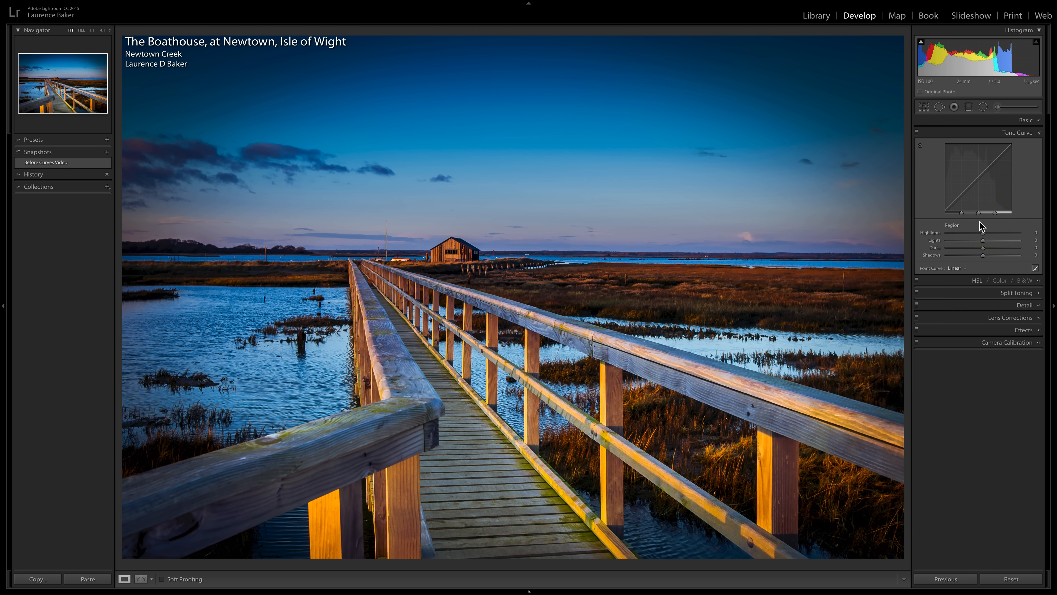
# Try lowering the Darks region of the parametric curve to -41, and reset the regions.
pyautogui.rightClick(960, 168)
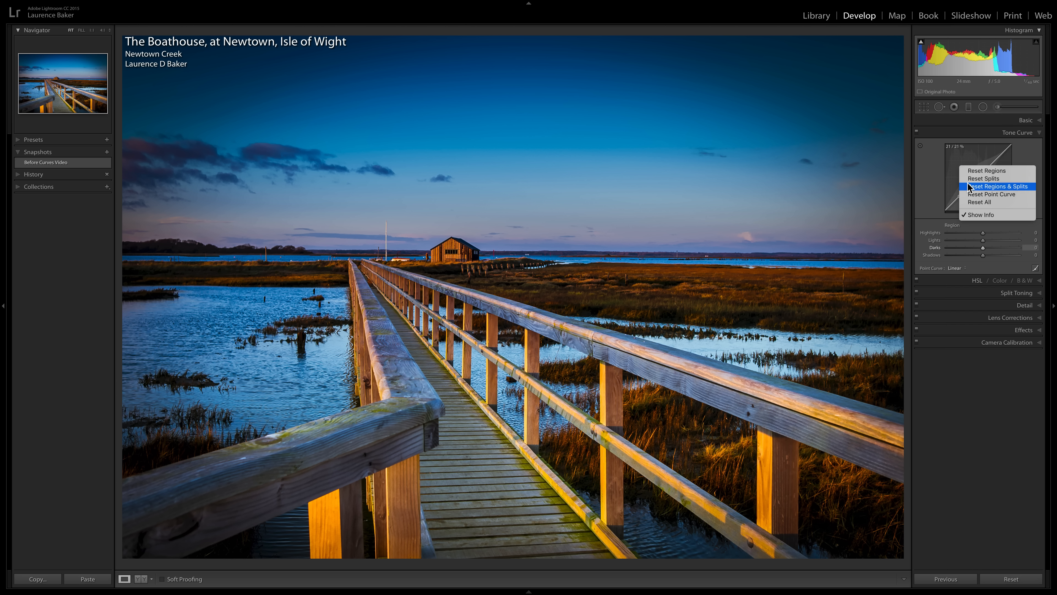
pyautogui.click(951, 180)
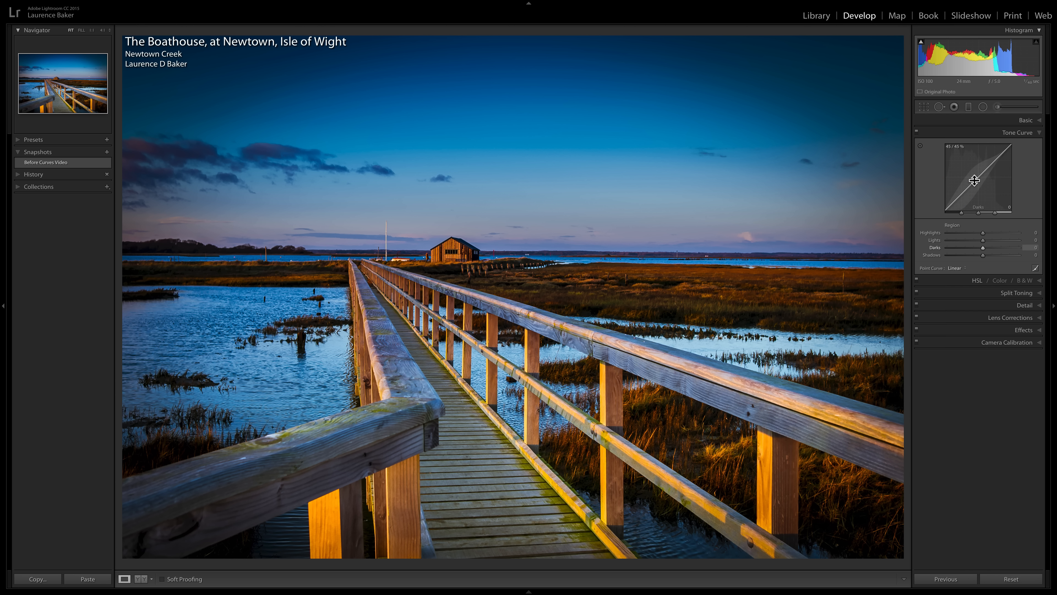
pyautogui.moveTo(972, 180); pyautogui.dragTo(969, 172)
pyautogui.rightClick(968, 163)
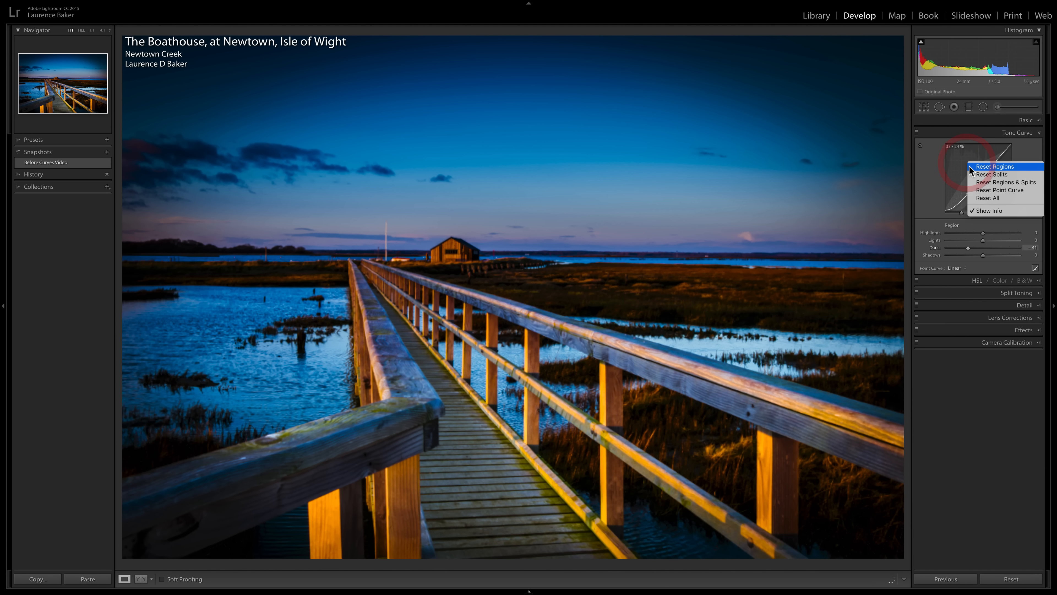
pyautogui.click(974, 166)
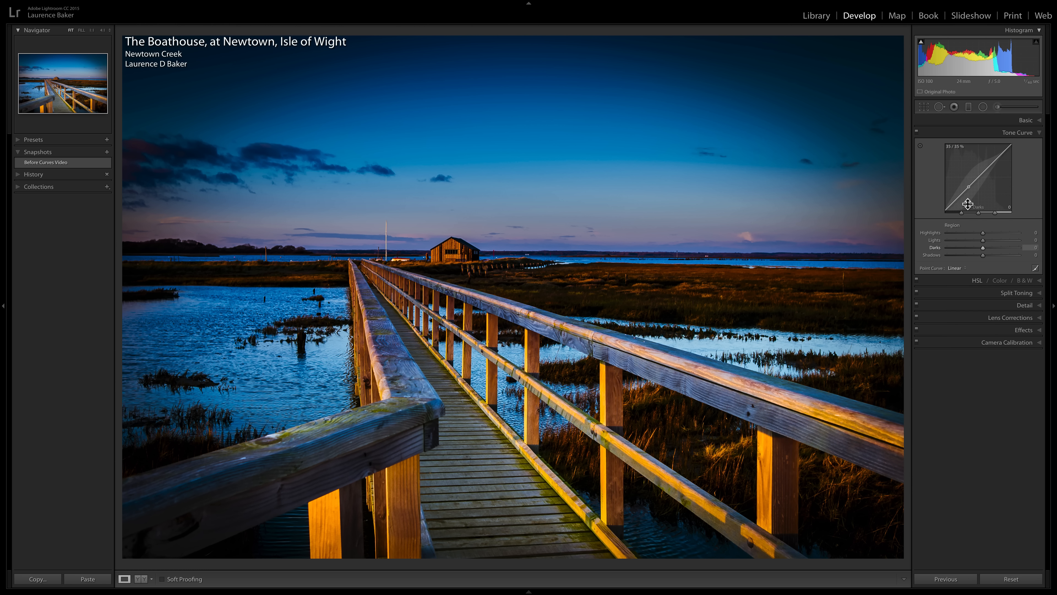
# Try the parametric curve with its midtone and highlight splits shifted and Darks at +45, and reset the regions and splits.
pyautogui.moveTo(978, 212); pyautogui.dragTo(974, 170)
pyautogui.click(998, 213)
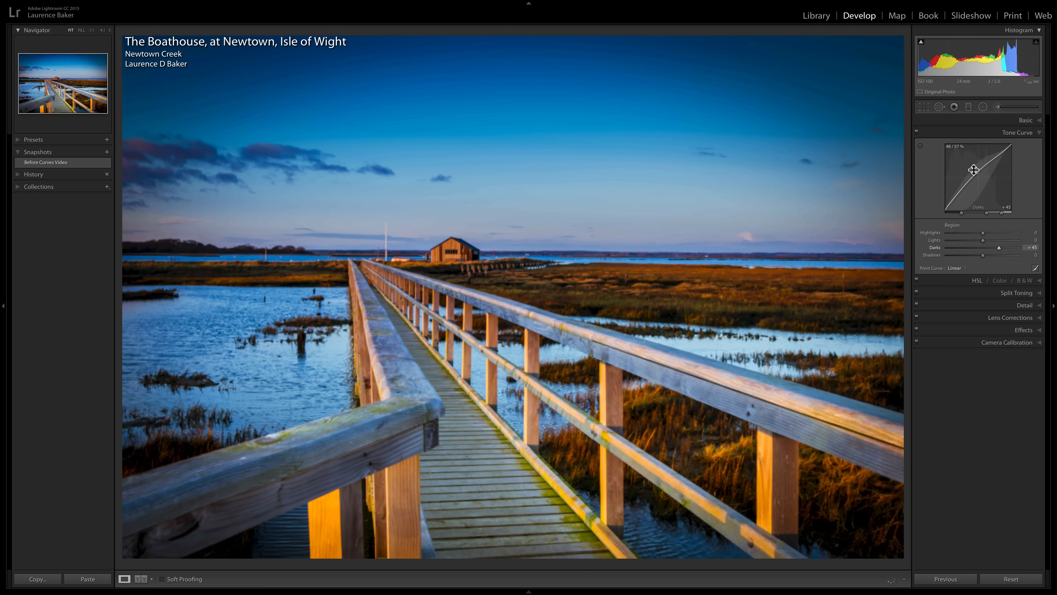
pyautogui.rightClick(965, 166)
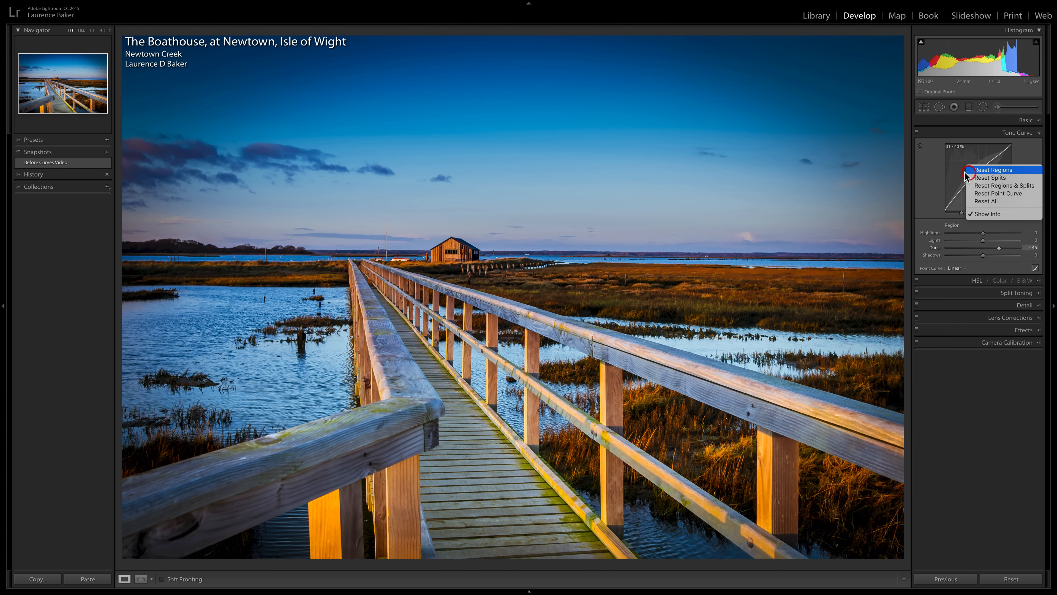
pyautogui.click(974, 172)
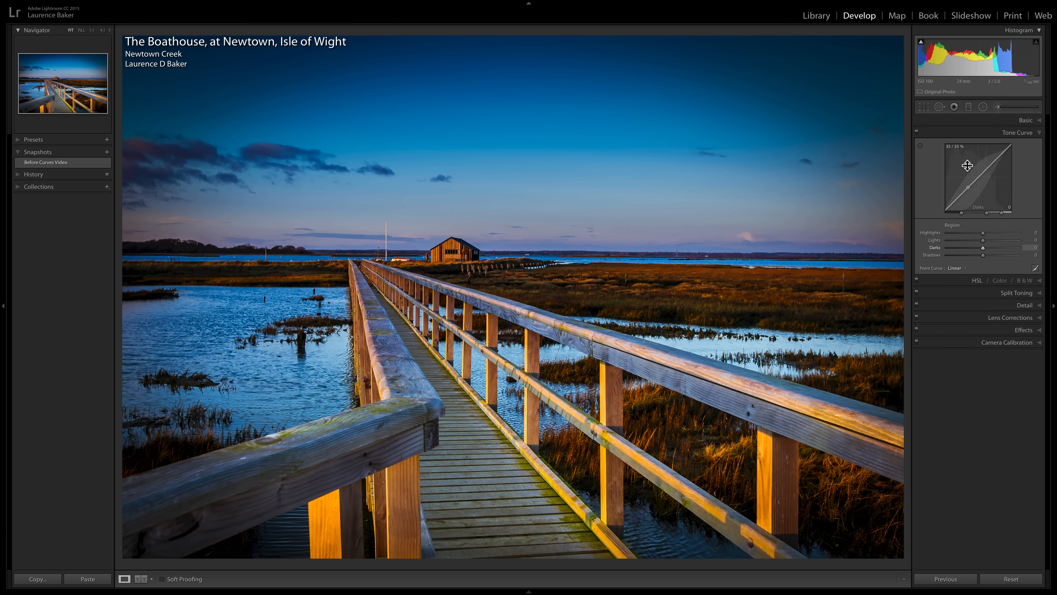
pyautogui.rightClick(968, 165)
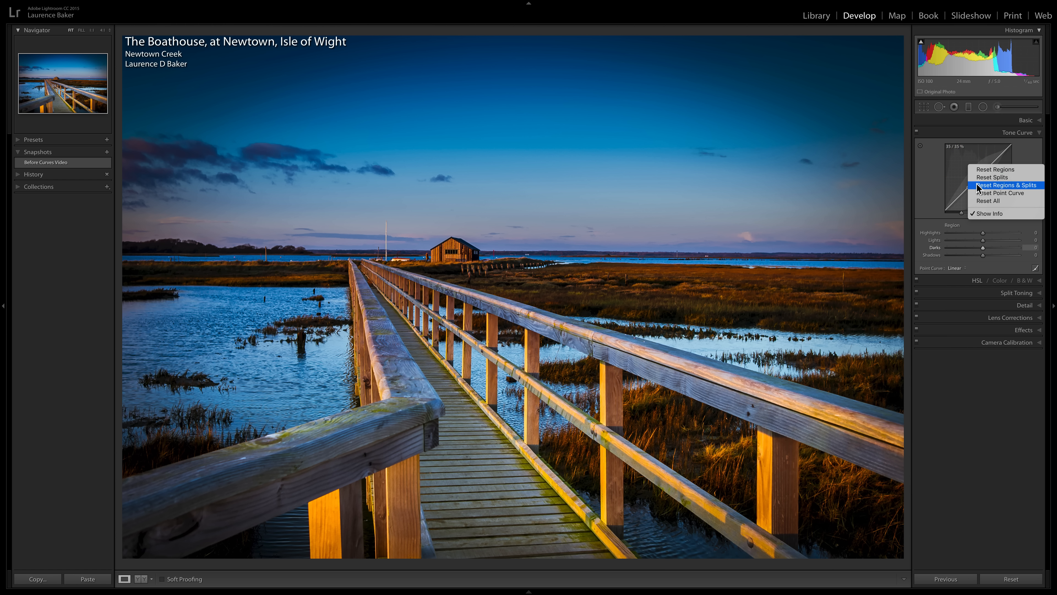
pyautogui.click(982, 178)
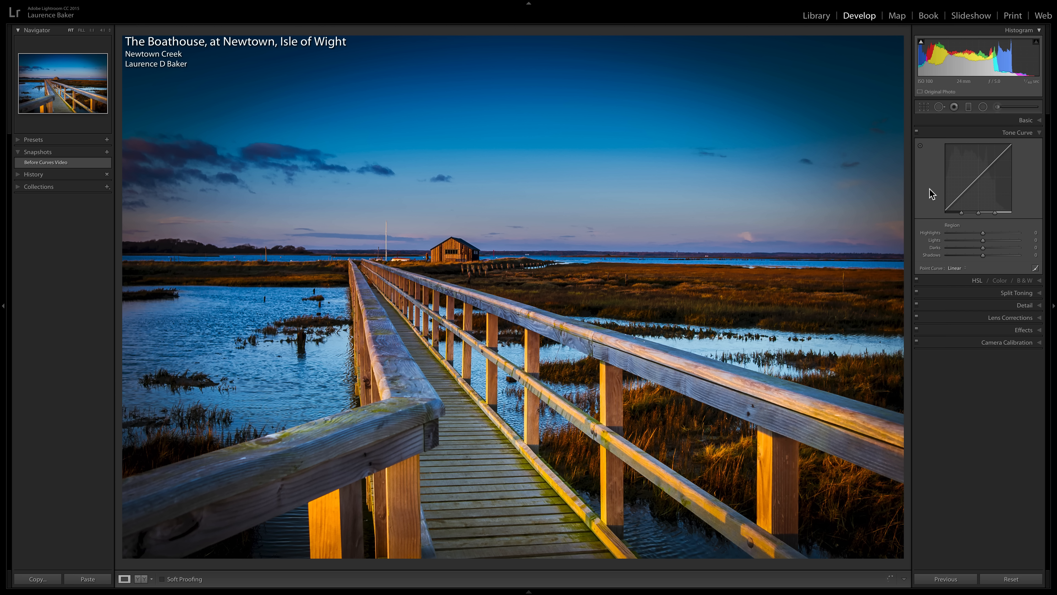